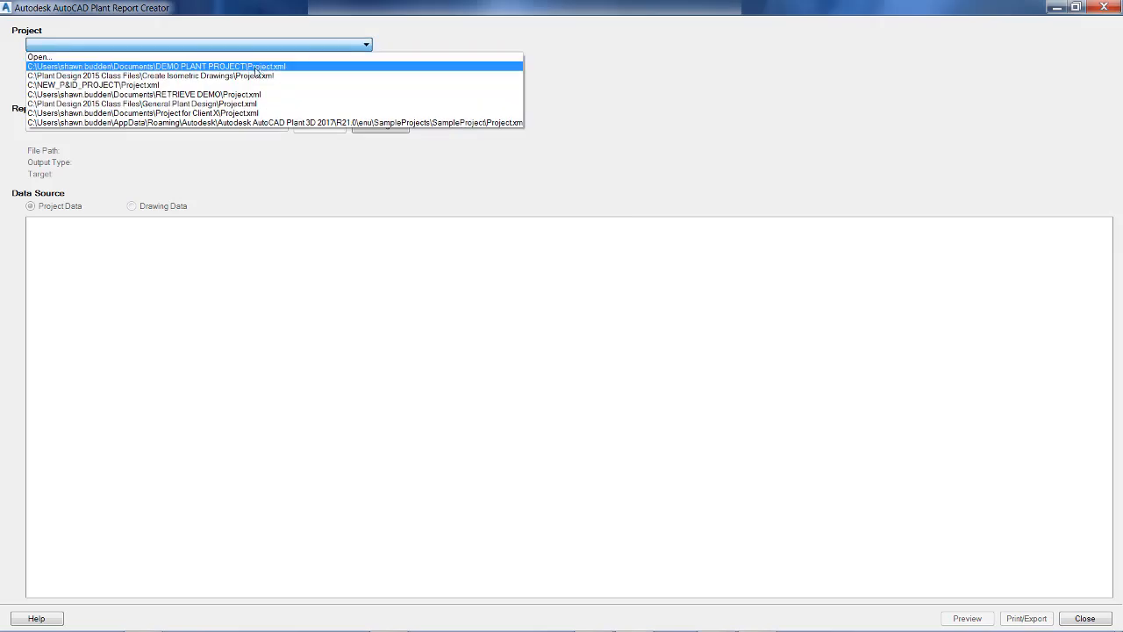
Load DEMO PLANT PROJECT and create a new blank report configuration.
left_click(256, 67)
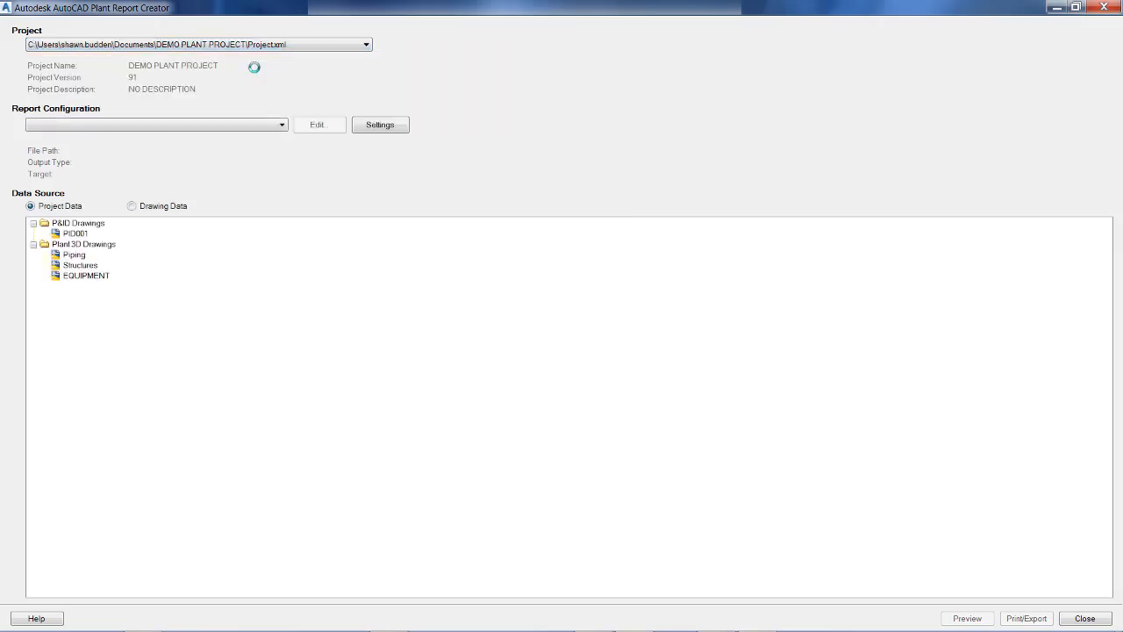
left_click(242, 125)
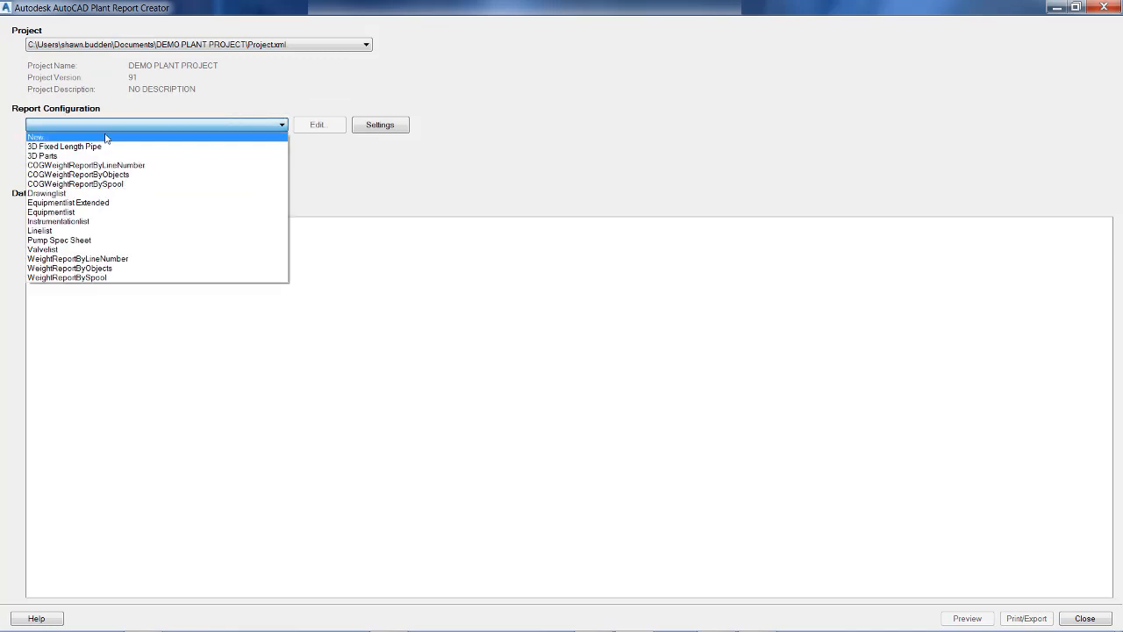
left_click(44, 138)
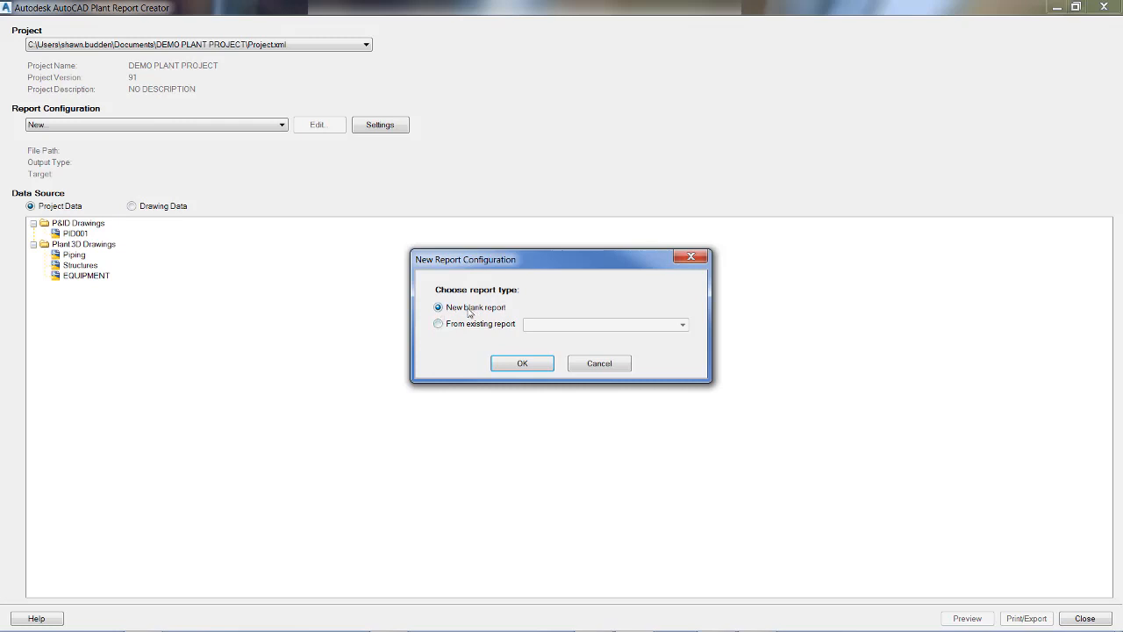
left_click(523, 364)
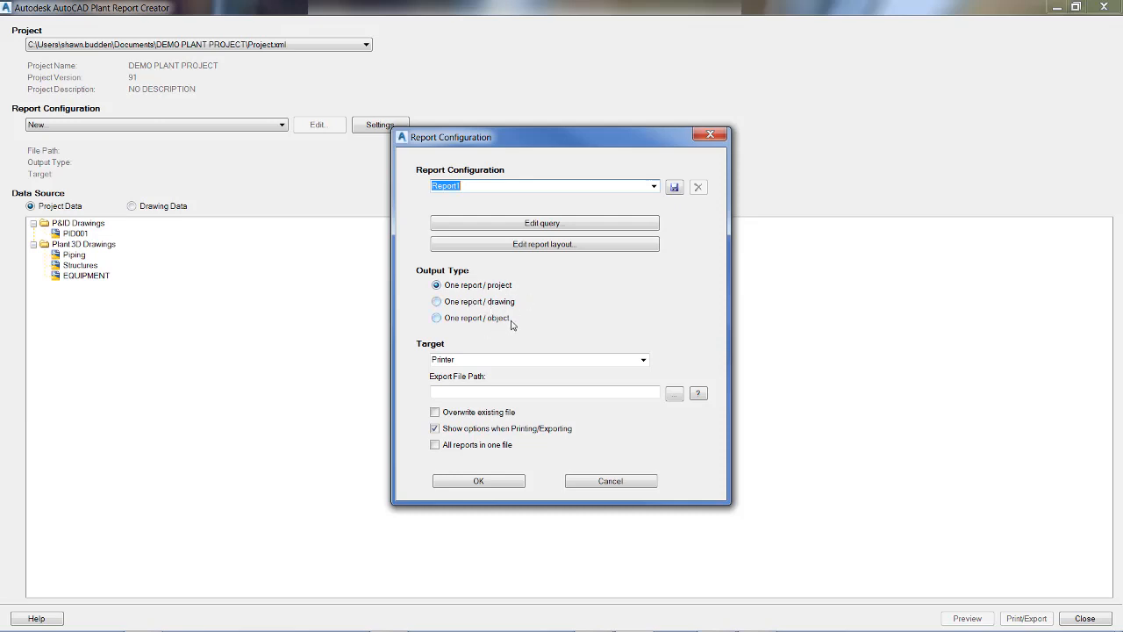
Set the report target to PDF File and its export path to the Desktop folder.
left_click(630, 360)
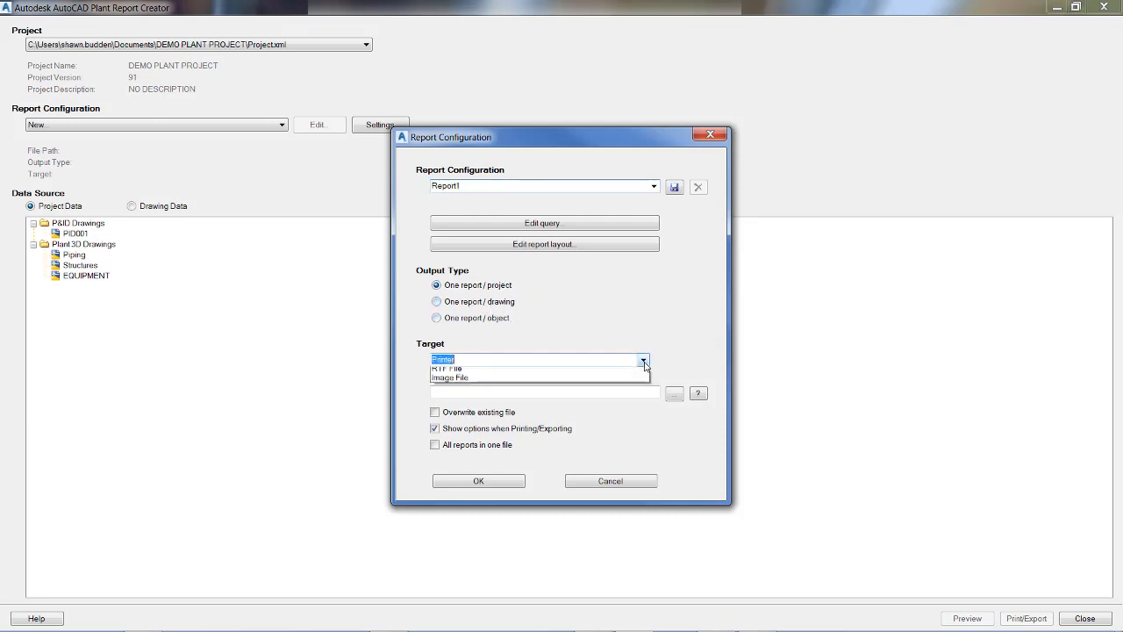
left_click(630, 360)
left_click(643, 361)
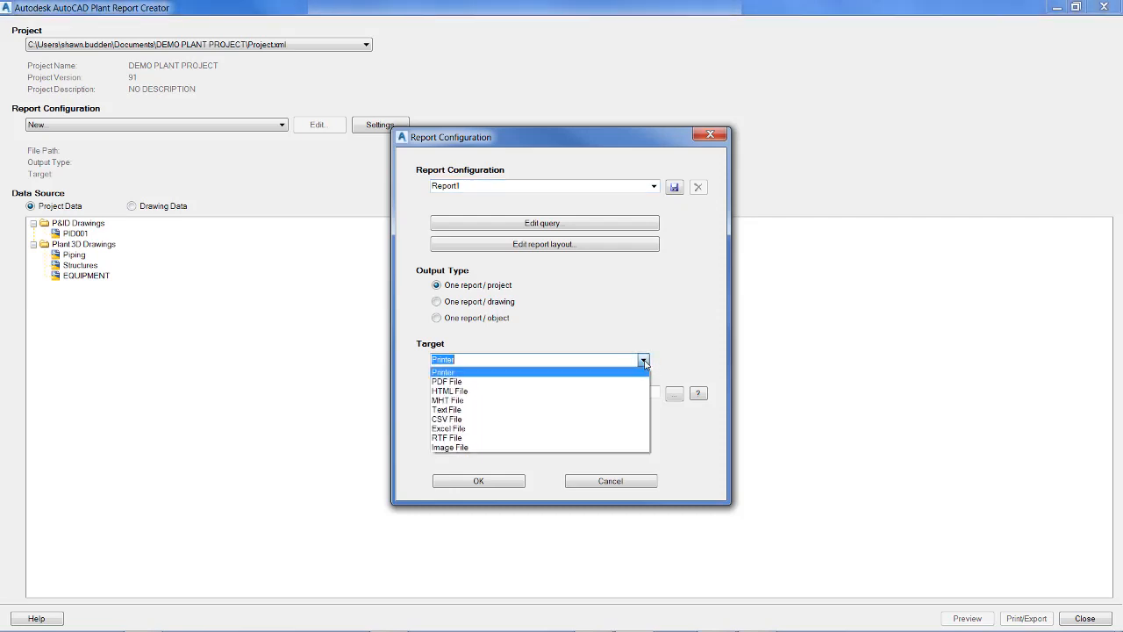
left_click(461, 383)
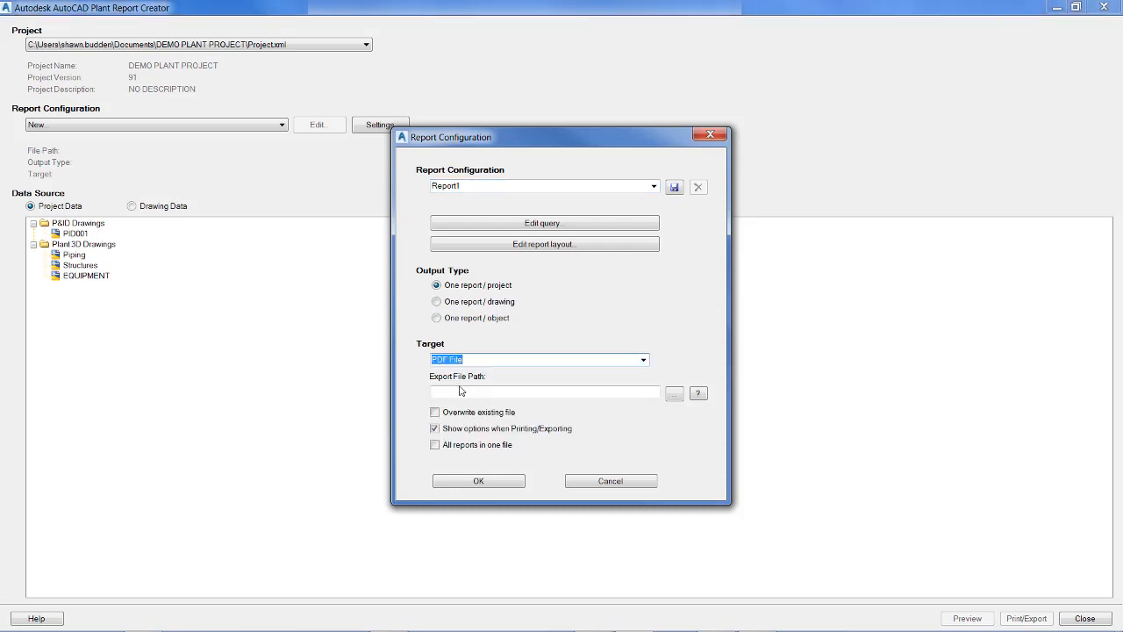
left_click(674, 395)
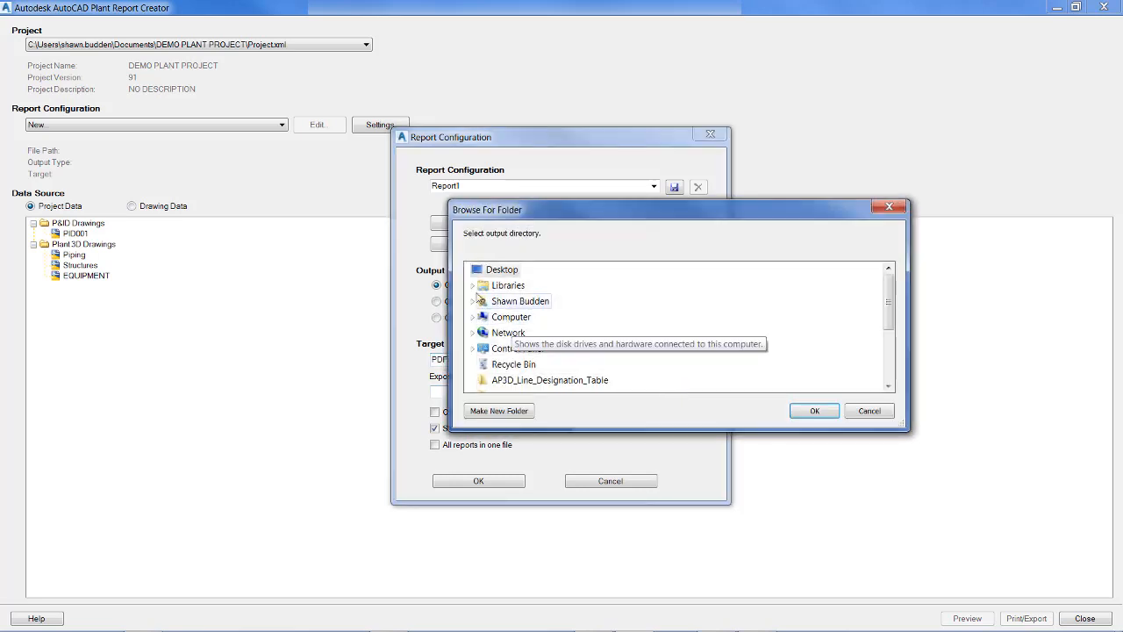
left_click(826, 412)
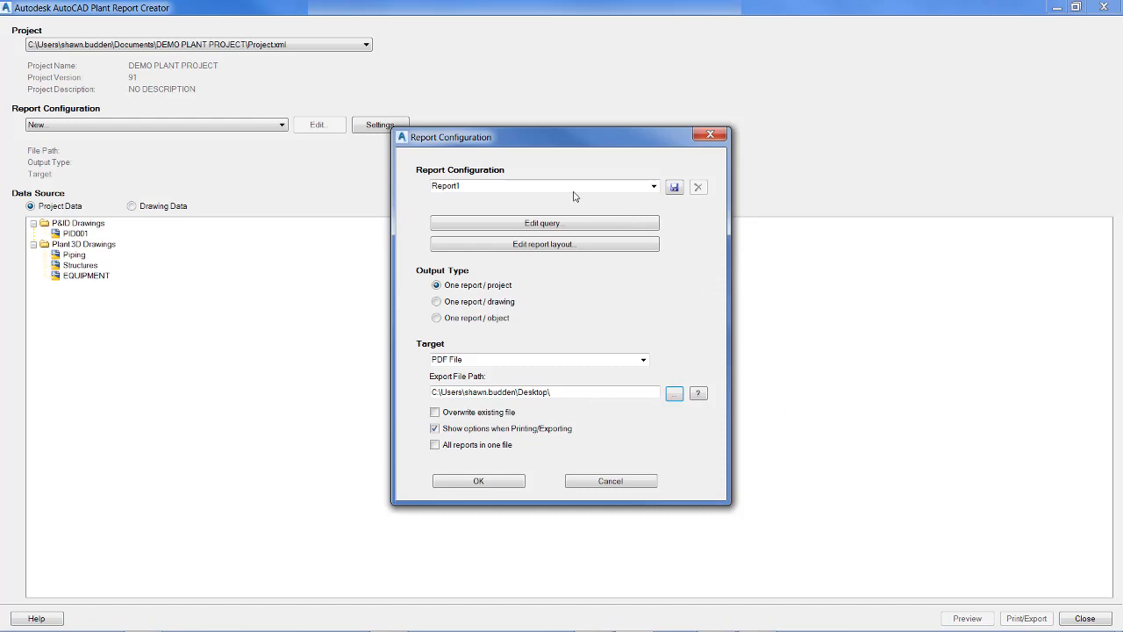
Edit the report query to use Plant 3D Classes and include the PipeRunComponent class.
left_click(455, 227)
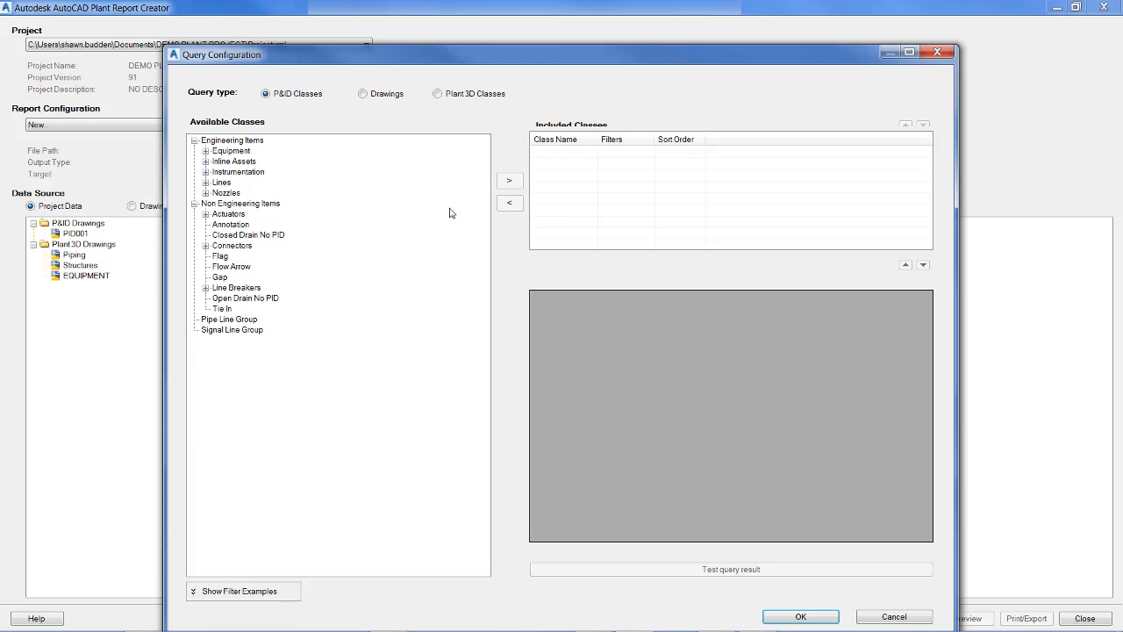
left_click(436, 95)
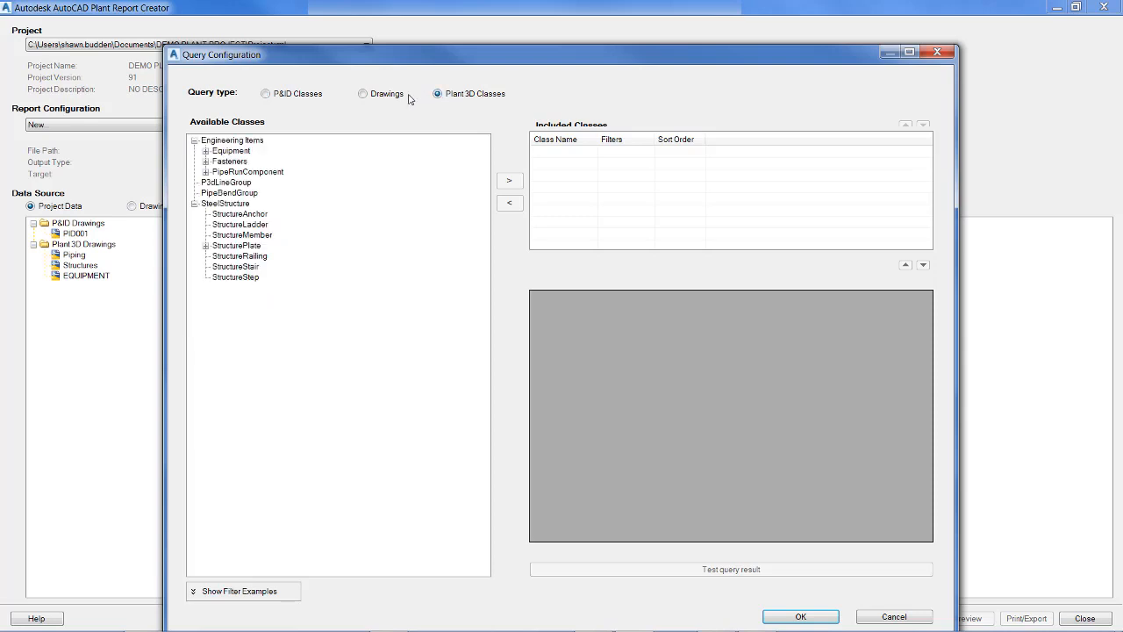
left_click(263, 172)
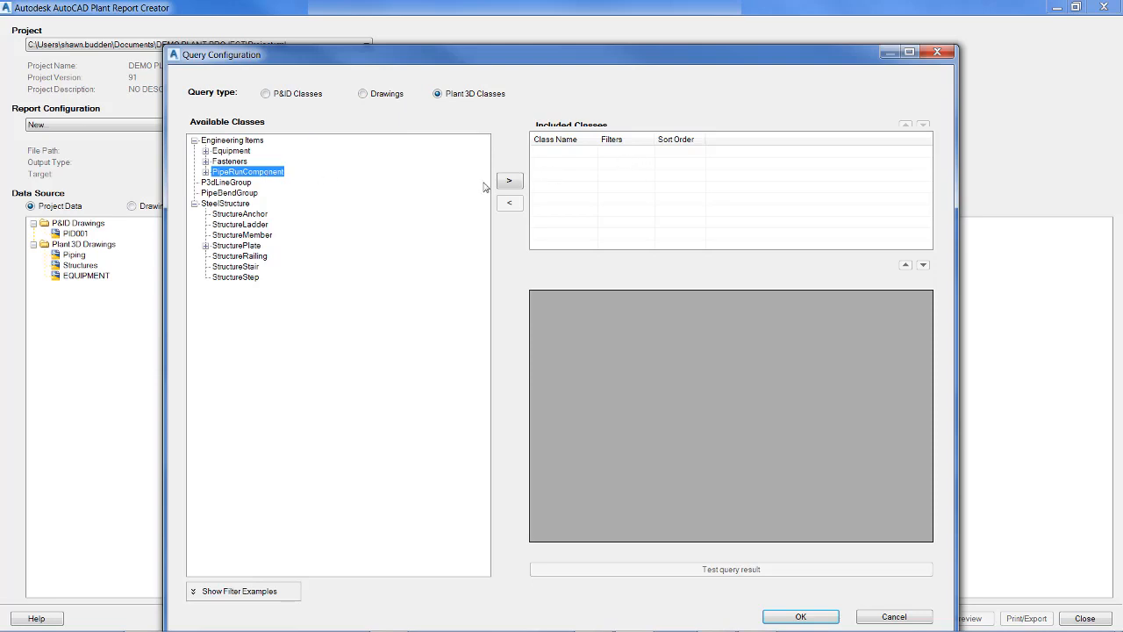
left_click(512, 181)
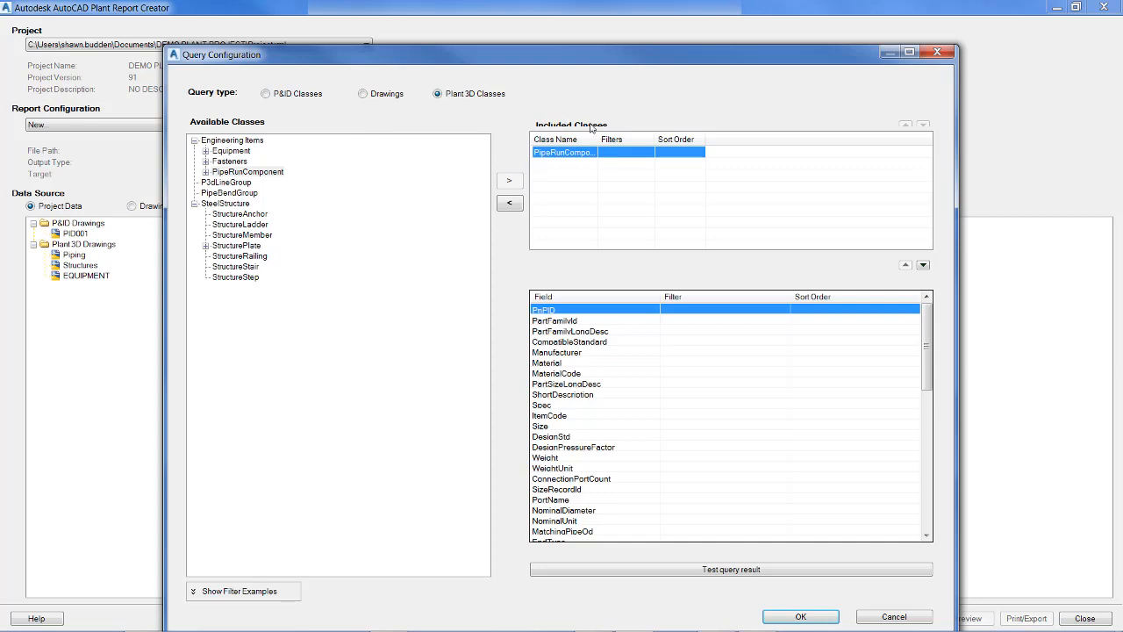
Rebuild the included classes by removing PipeRunComponent and adding Fasteners followed by PipeRunComponent.
left_click(509, 203)
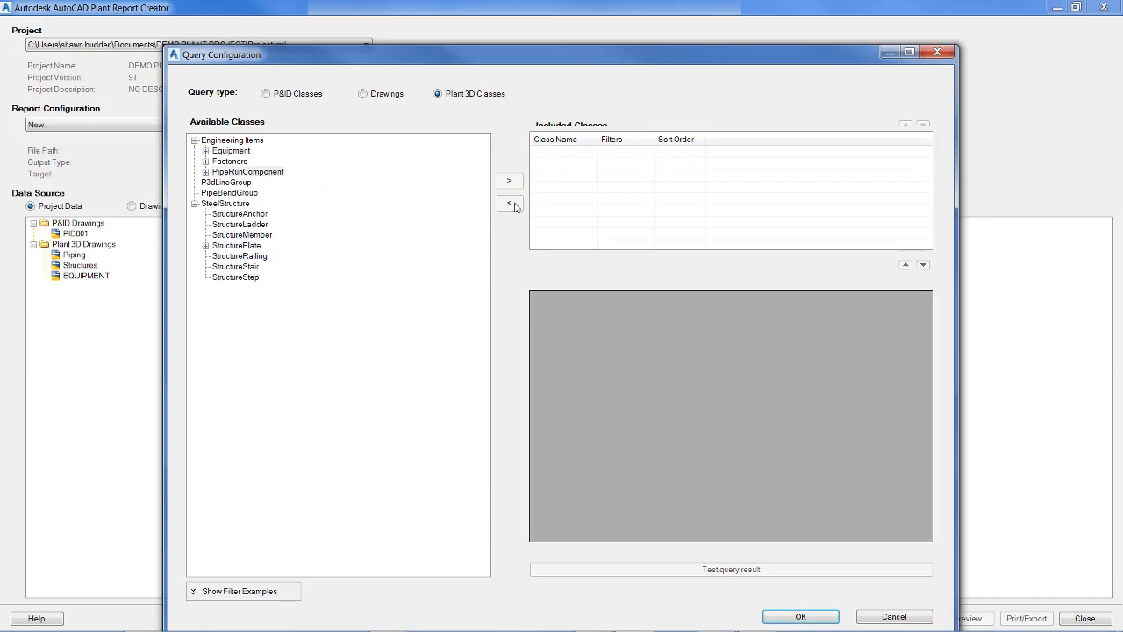
left_click(258, 174)
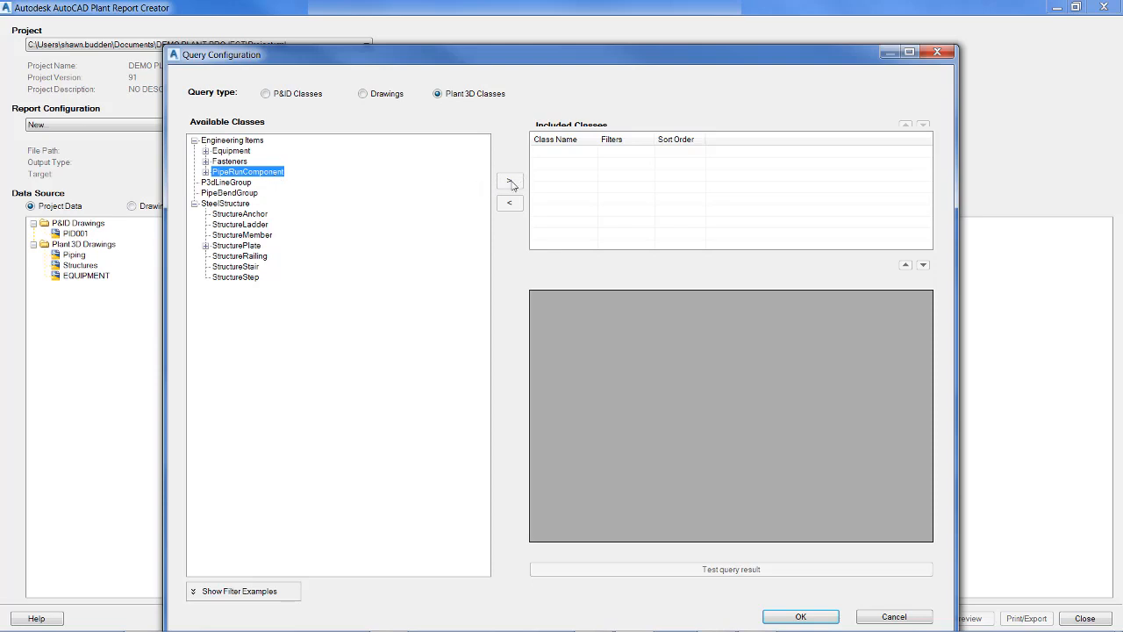
left_click(230, 162)
left_click(508, 180)
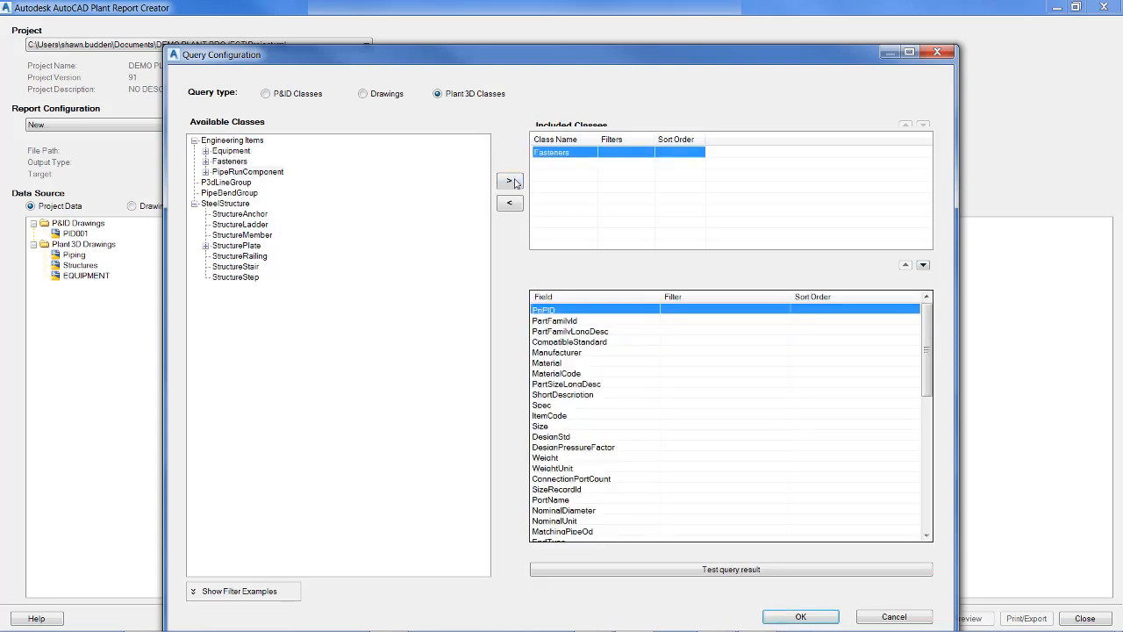
left_click(243, 163)
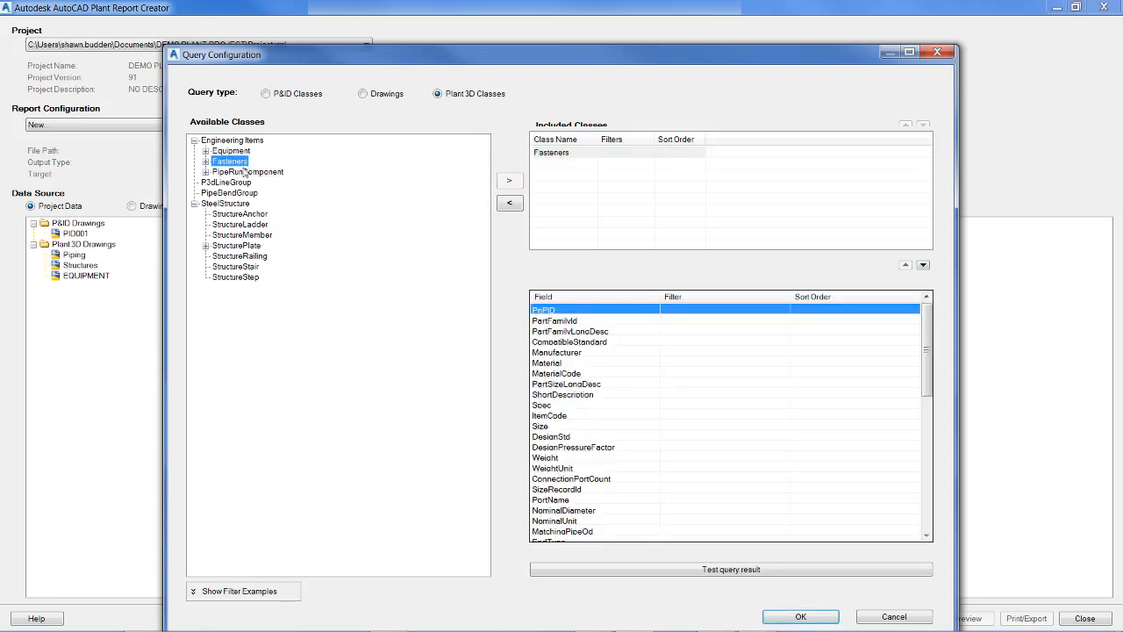
left_click(243, 173)
left_click(504, 183)
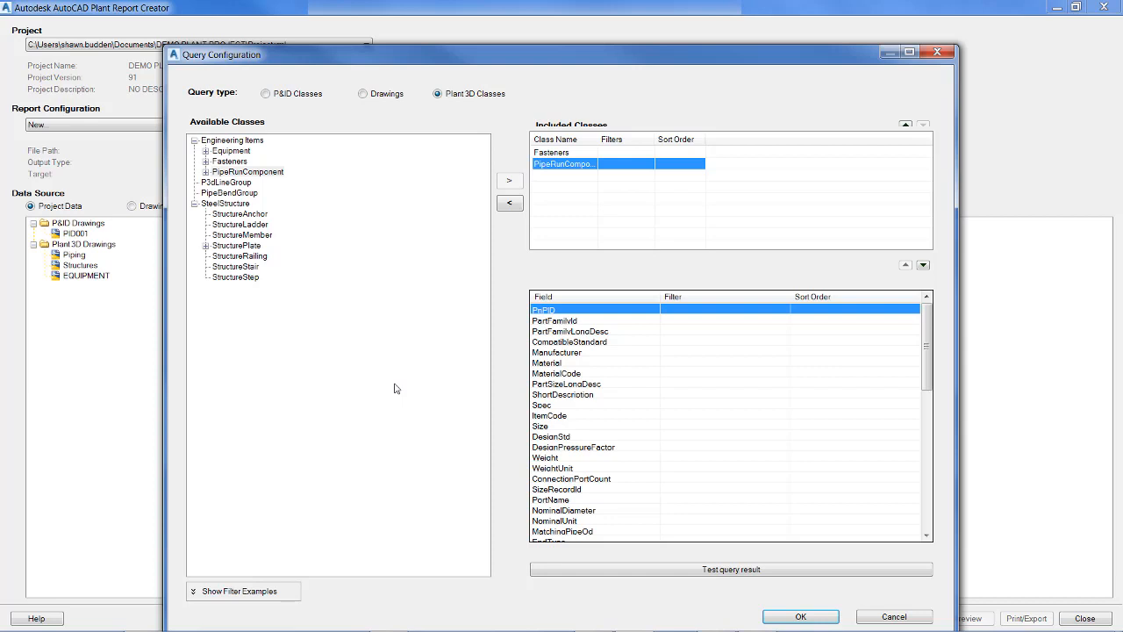
Show the filter examples and set the PipeRunComponent class's Spec filter to <>'CS150'.
left_click(673, 406)
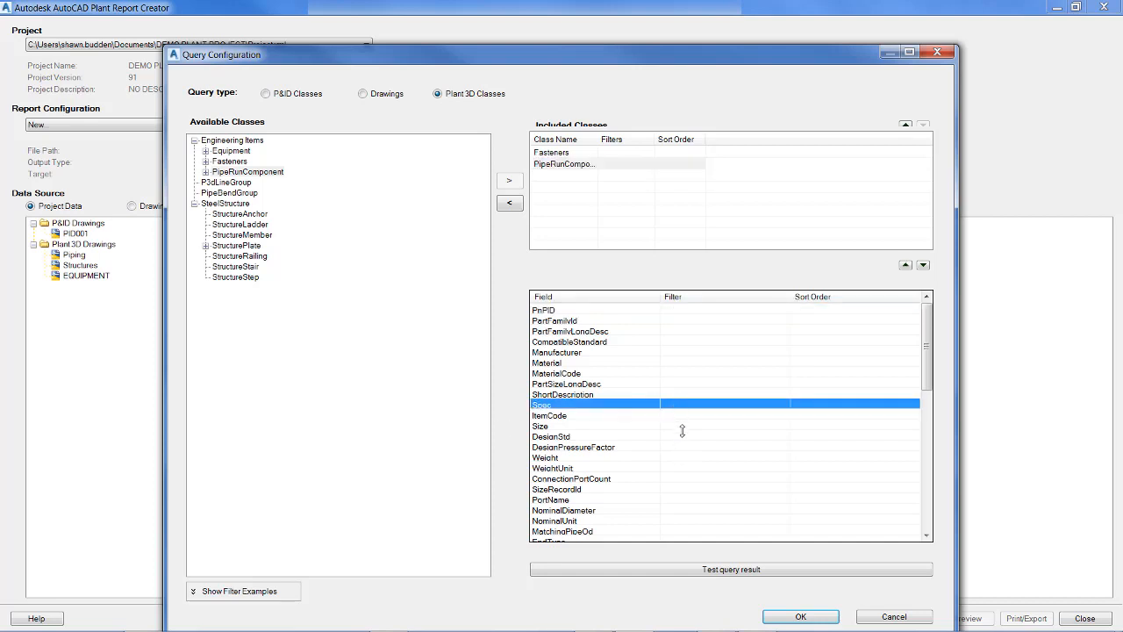
left_click(687, 427)
left_click(687, 427)
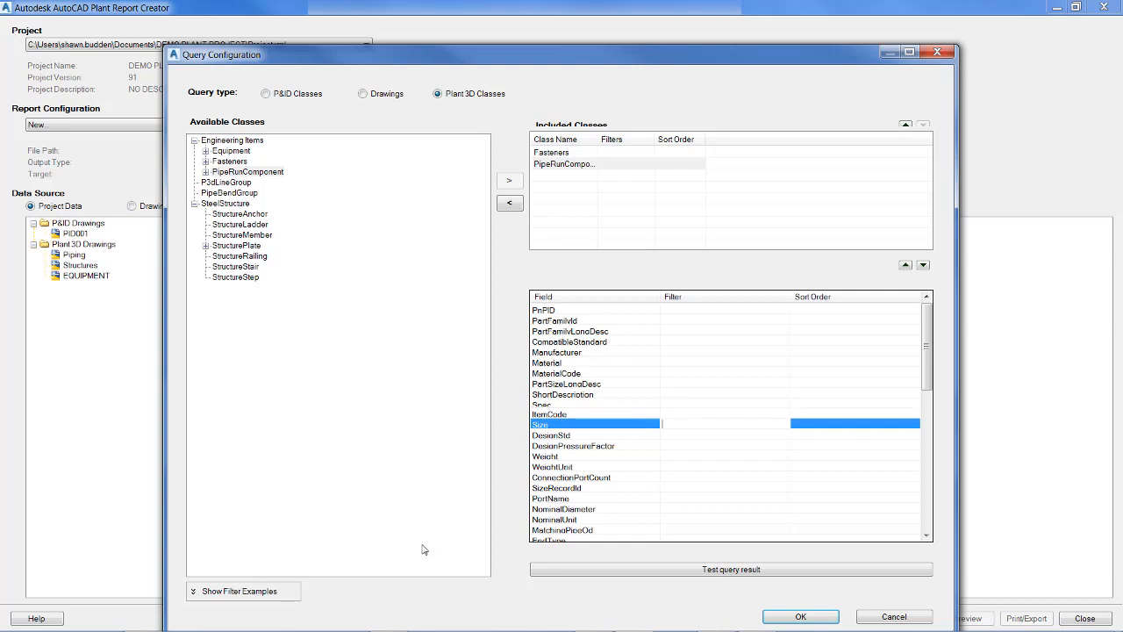
left_click(299, 600)
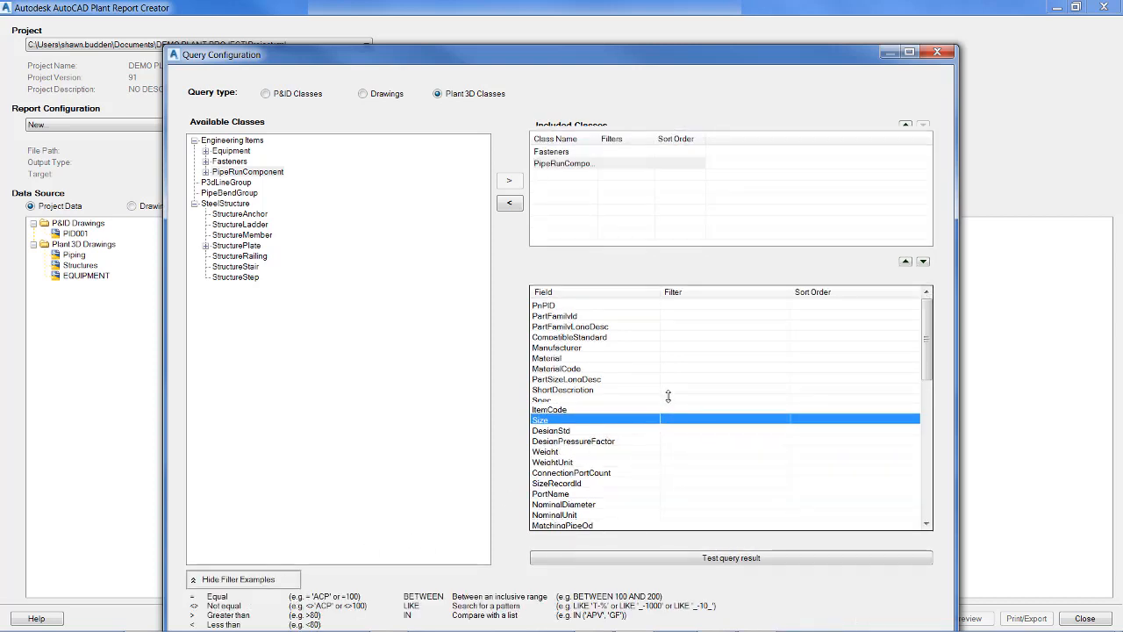
left_click_drag(668, 397, 666, 397)
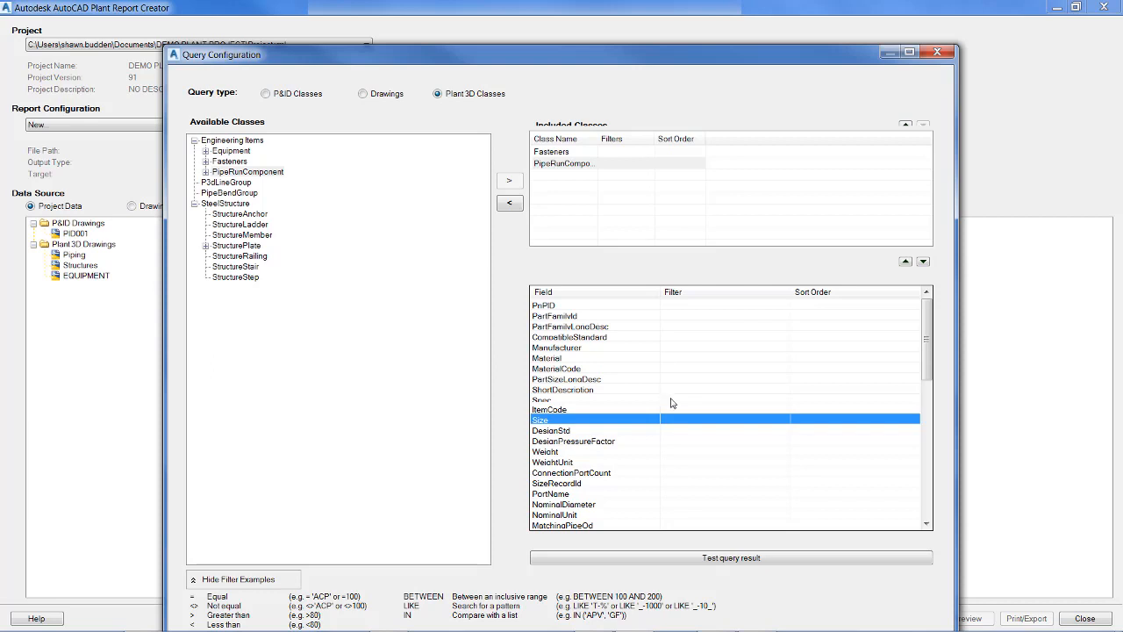
left_click(671, 403)
left_click(671, 403)
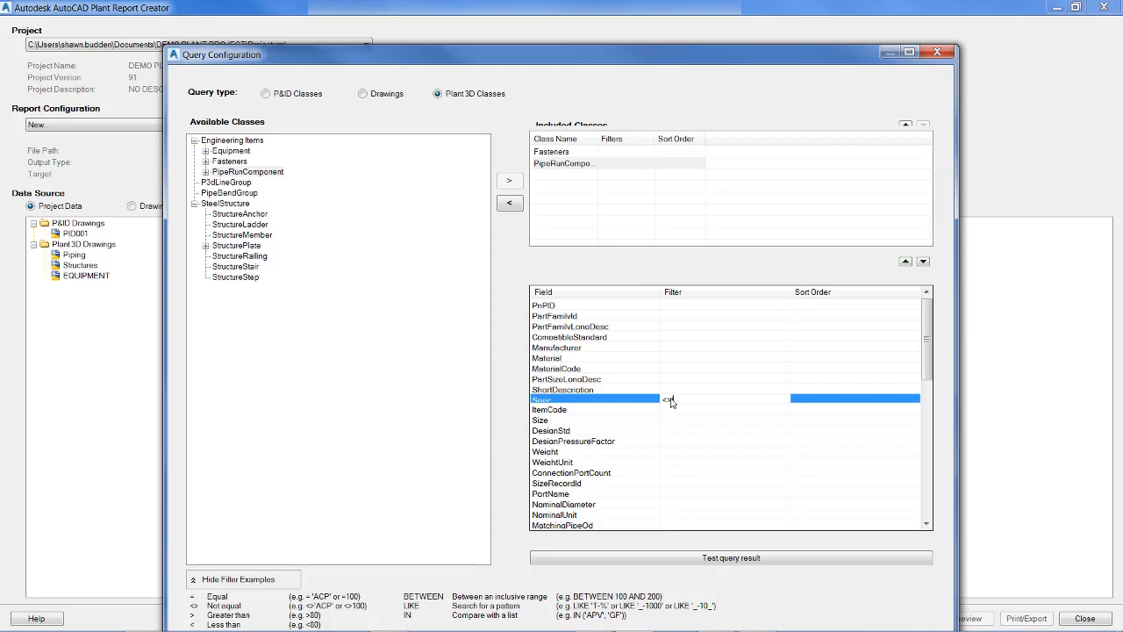
type("'CS150")
key("Return")
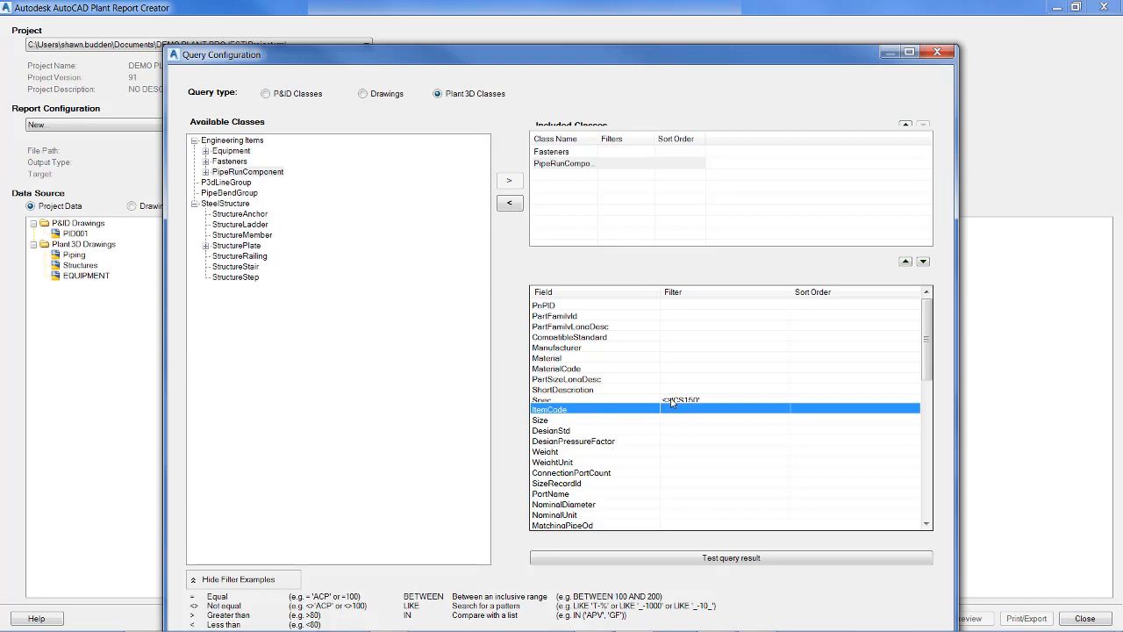
Try to apply a CS150 filter to the DesignStd field, and clear the entry.
left_click(690, 432)
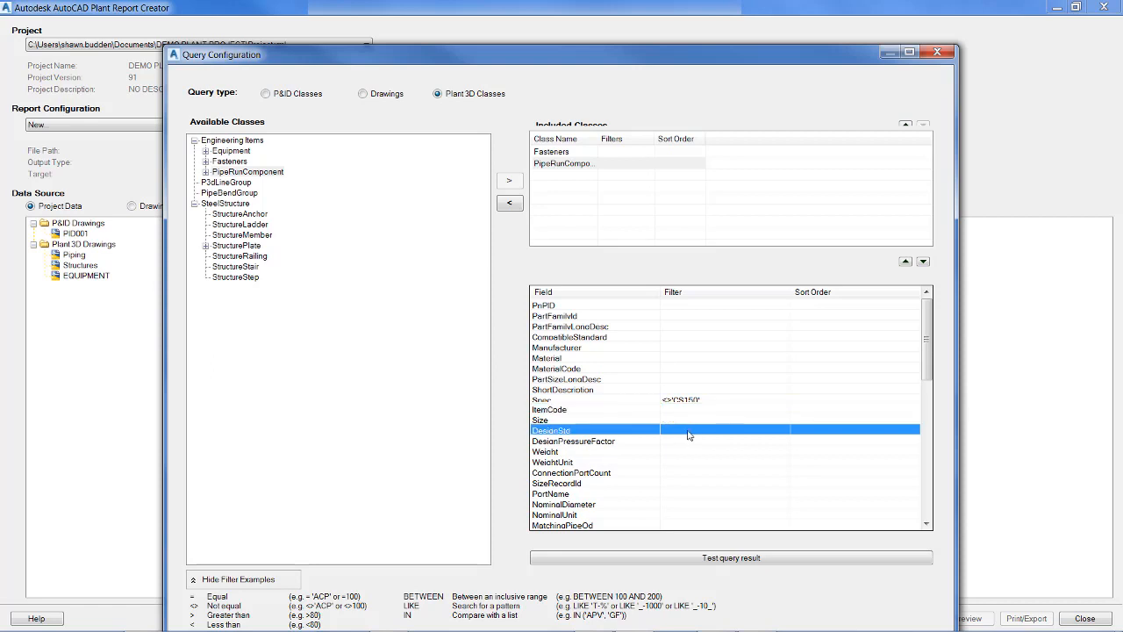
left_click(689, 433)
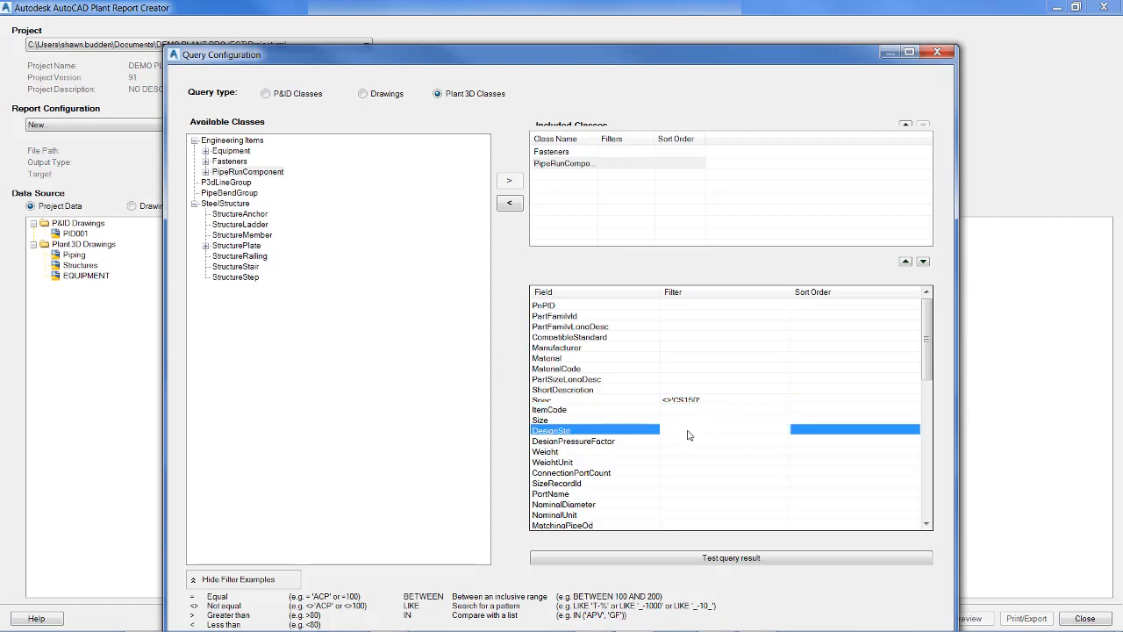
type("CS150")
key("Return")
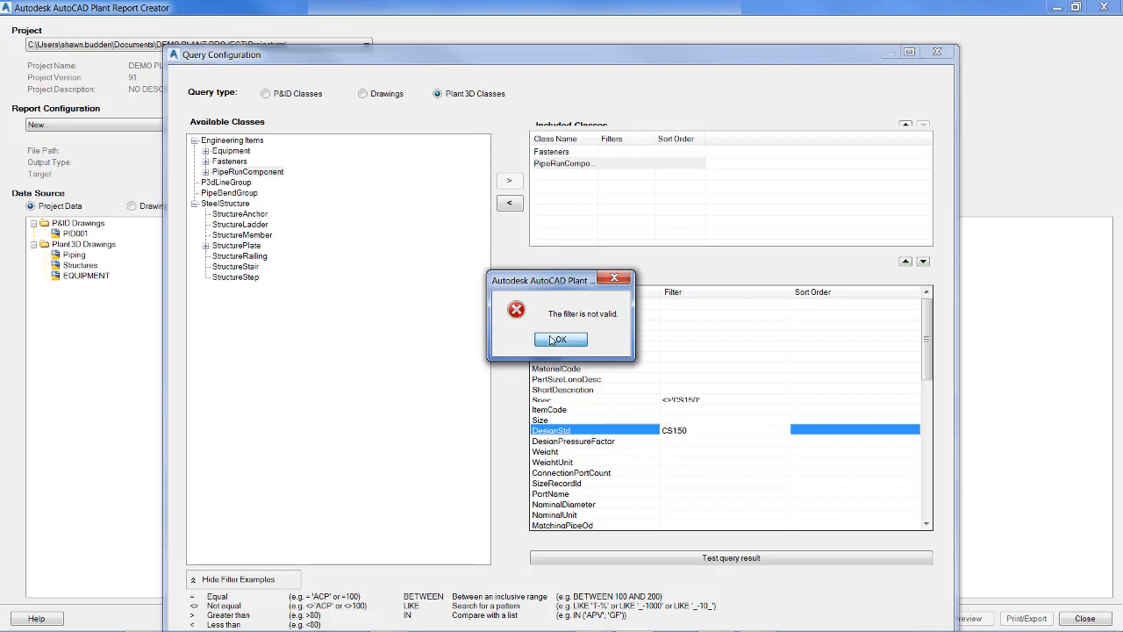
key("Return")
left_click(673, 430)
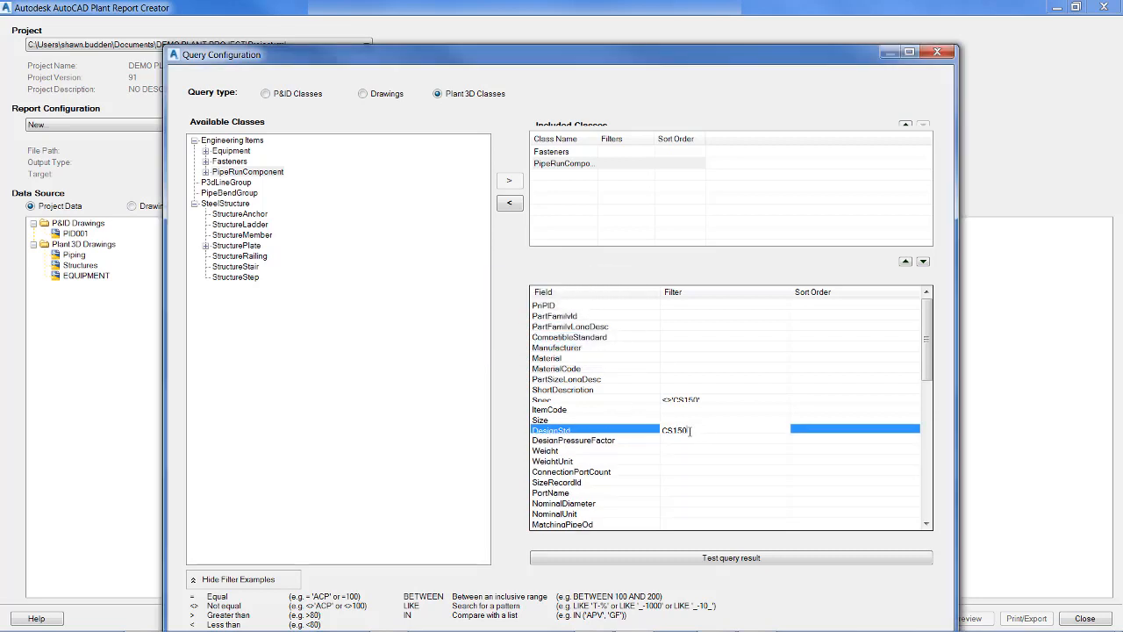
key("BackSpace")
Test the query, review the resulting records and close the result window.
left_click(713, 561)
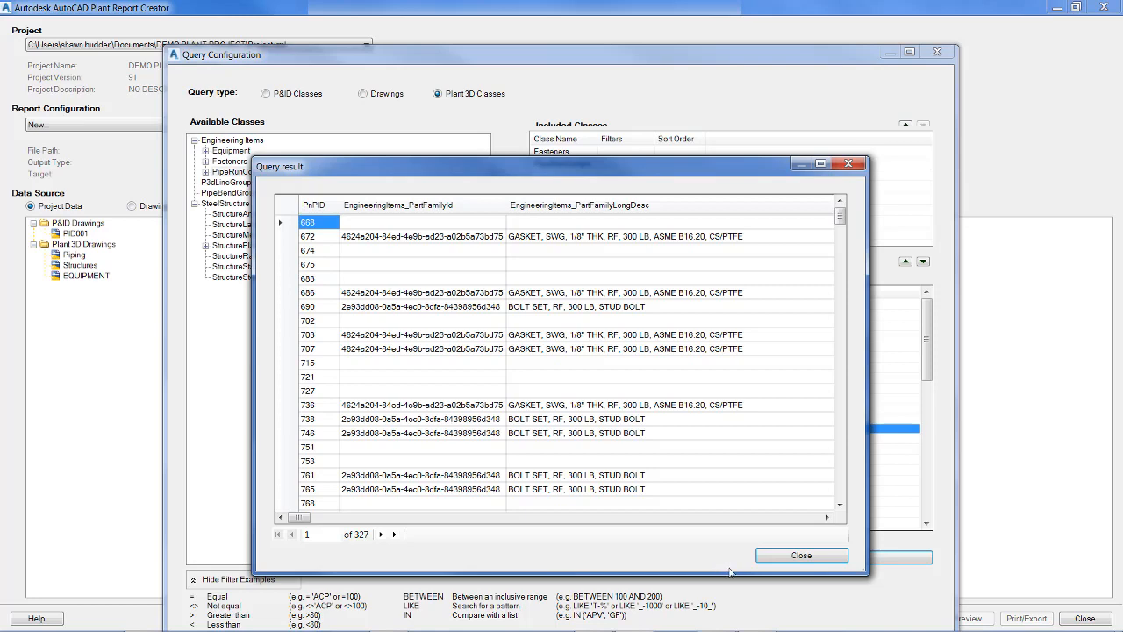
left_click(801, 555)
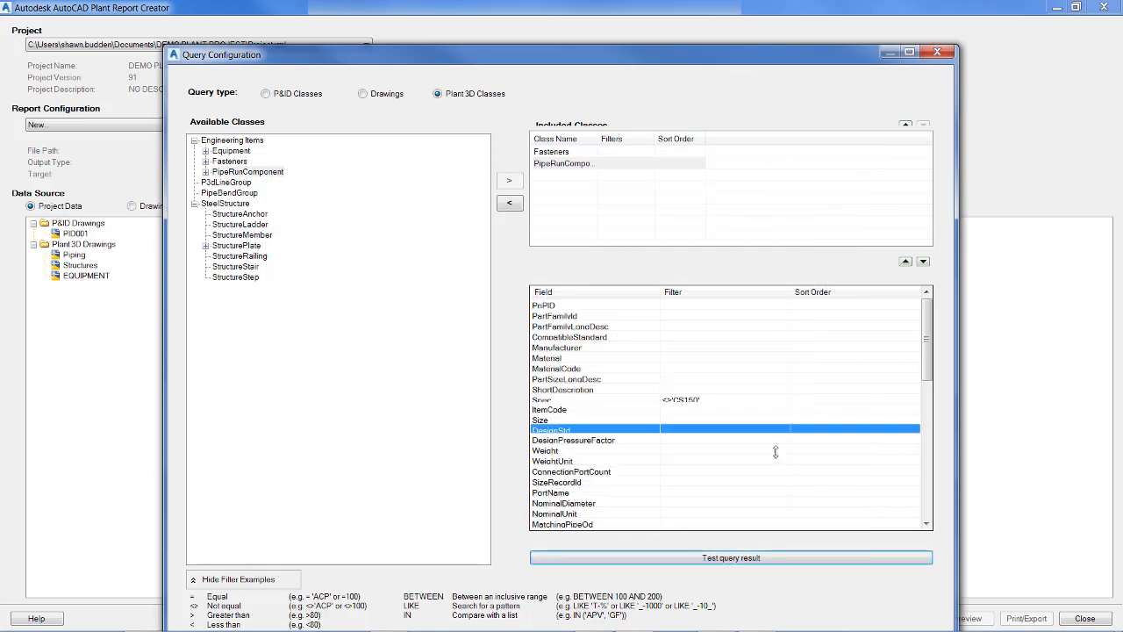
Set the sort order of the PartFamilyId field to Z-A or 9-0.
left_click(814, 309)
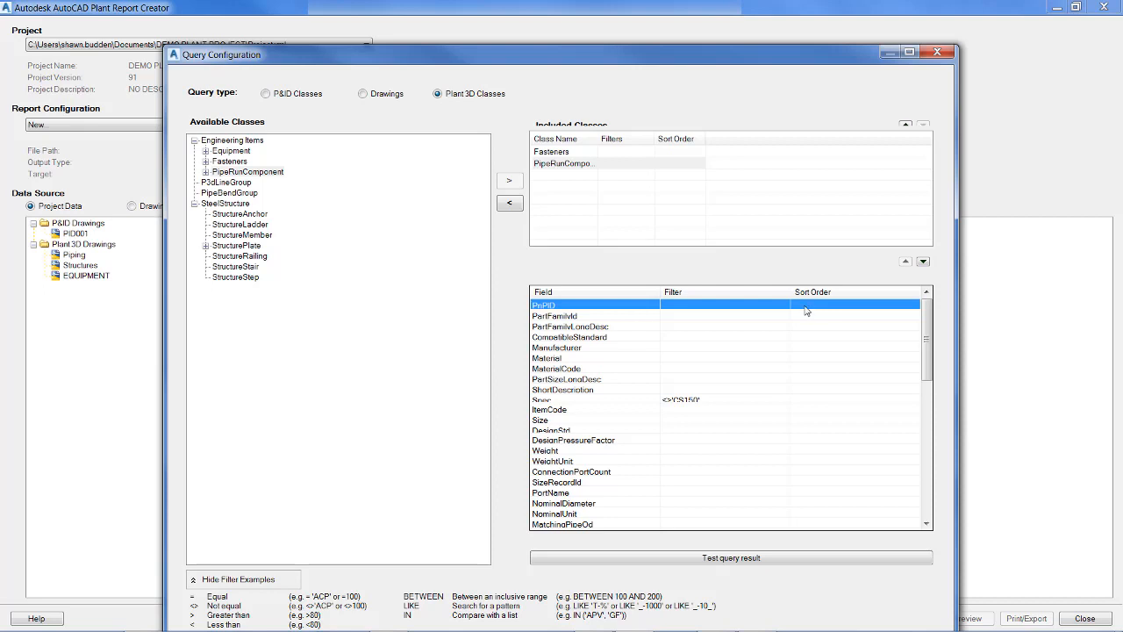
left_click(807, 317)
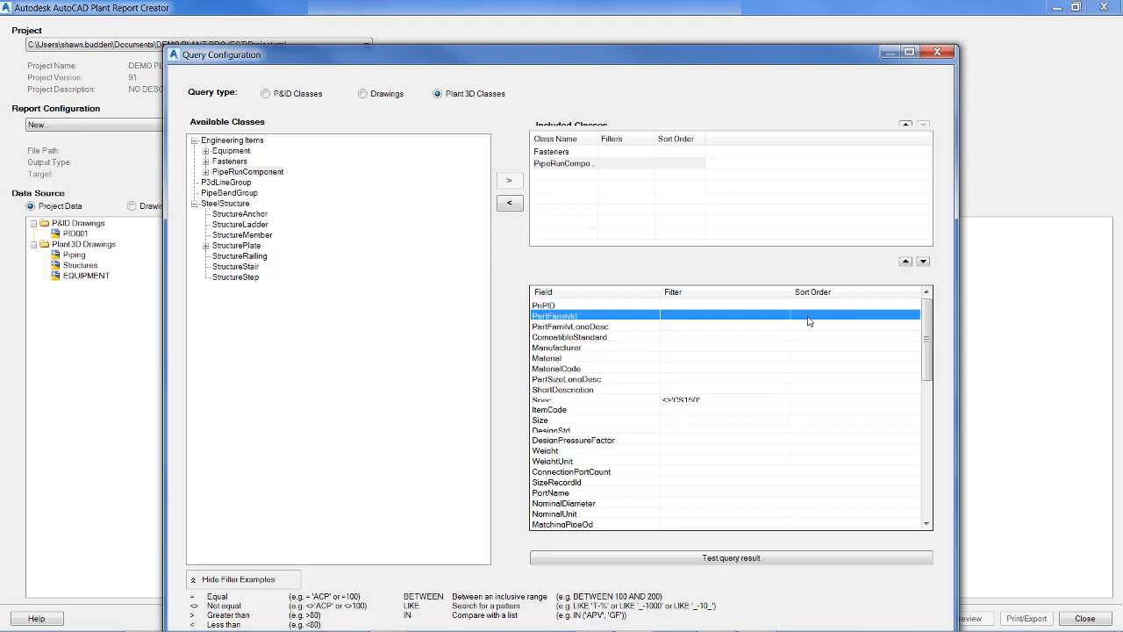
left_click(808, 318)
left_click(848, 318)
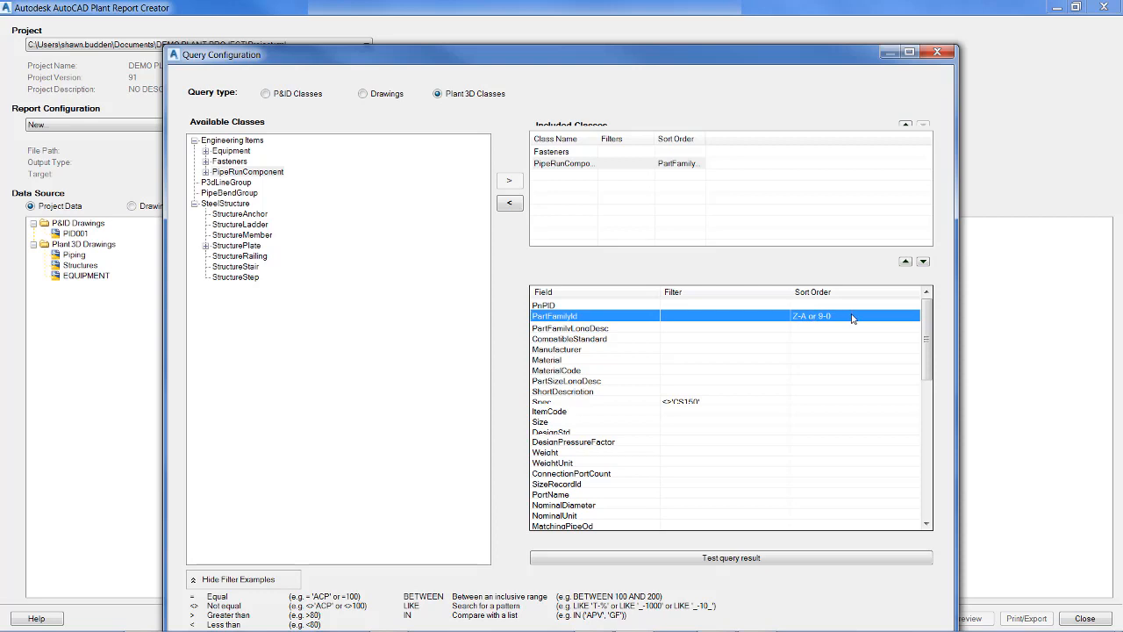
left_click(851, 318)
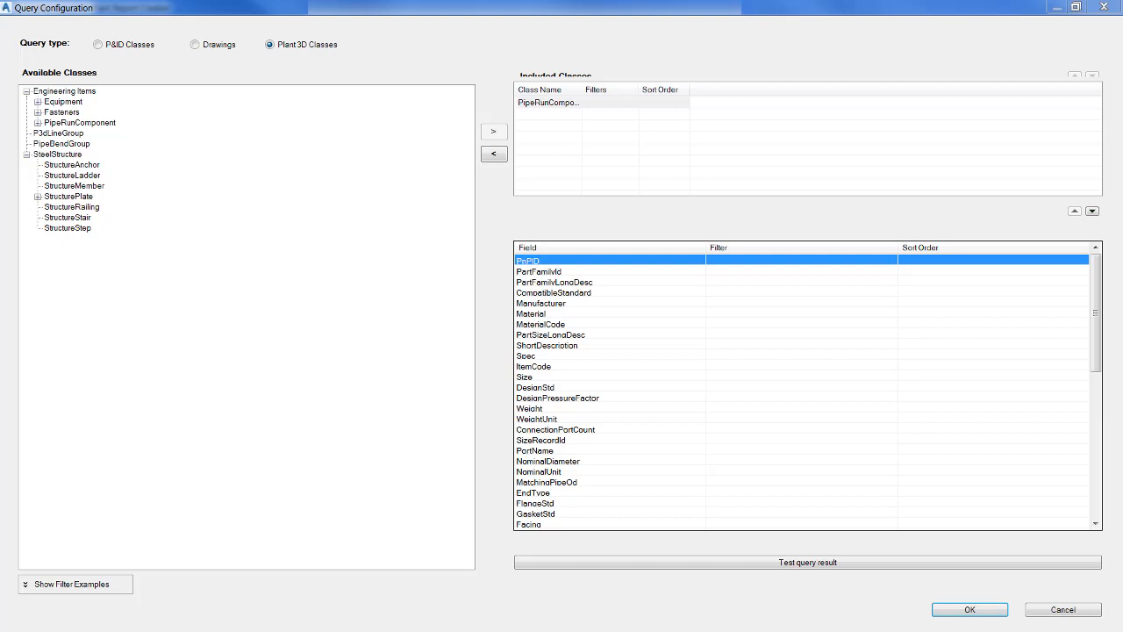
Accept the query configuration, rename the new report configuration and open its report layout for editing.
left_click(962, 608)
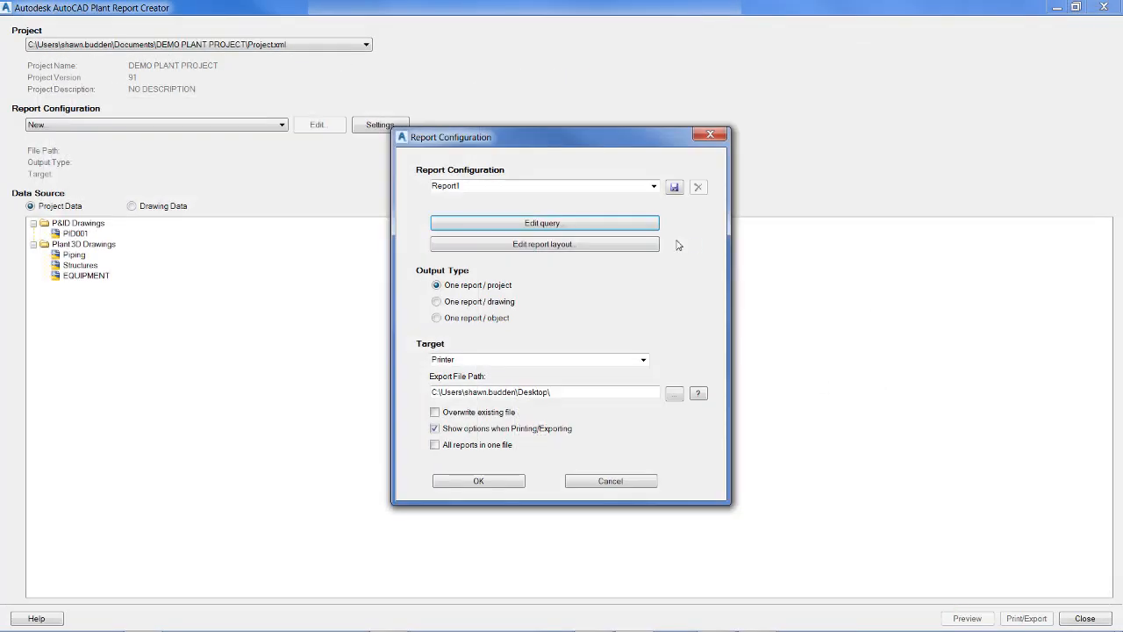
left_click(479, 185)
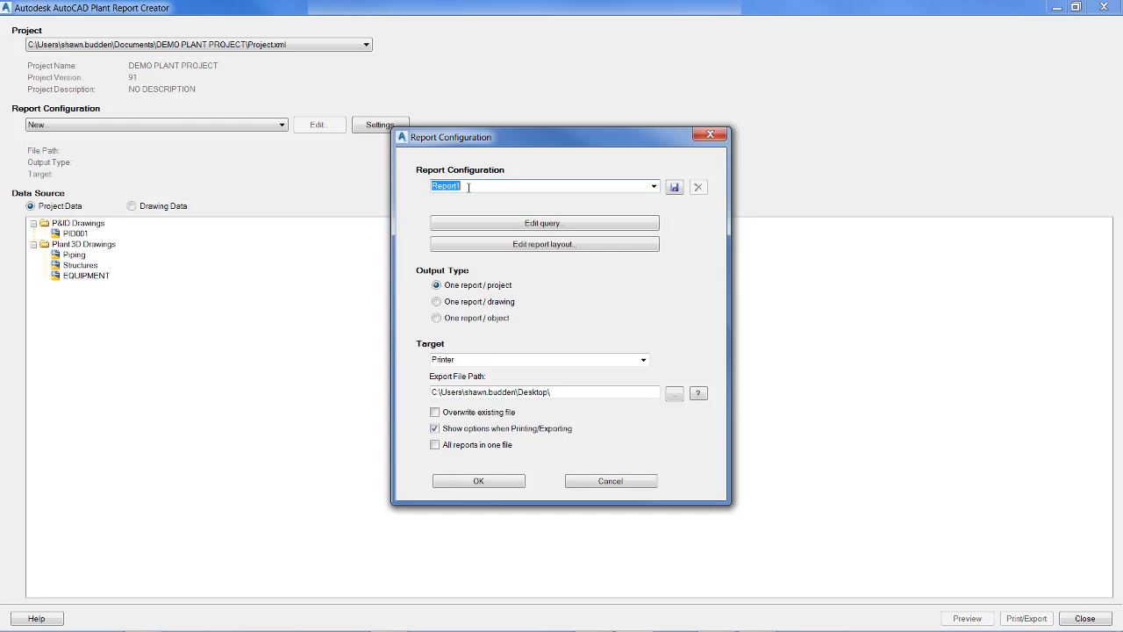
type("Piping")
left_click(496, 247)
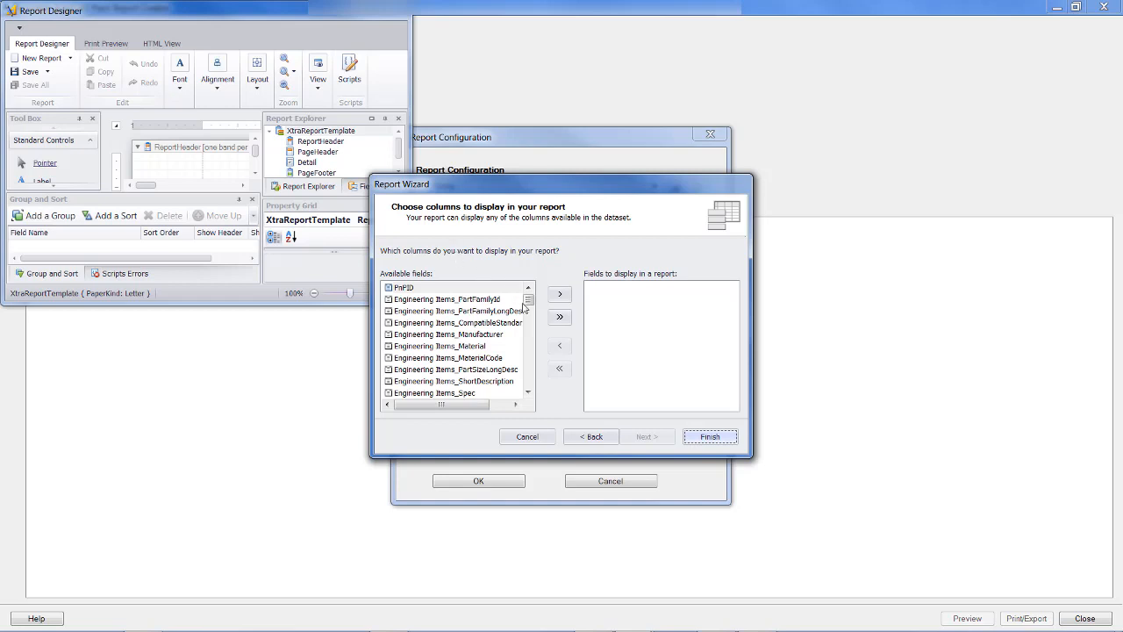
Choose PnPID and the Engineering Items fields Material, MaterialCode, Spec and ShortDescription as the report's columns.
left_click(559, 294)
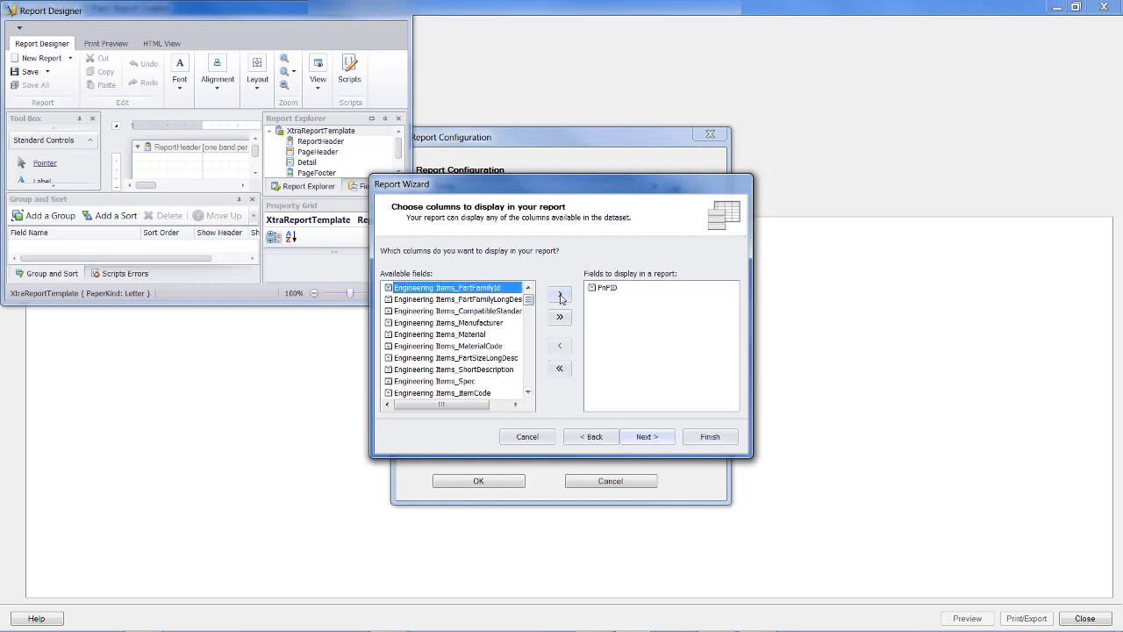
left_click(473, 334)
left_click(560, 294)
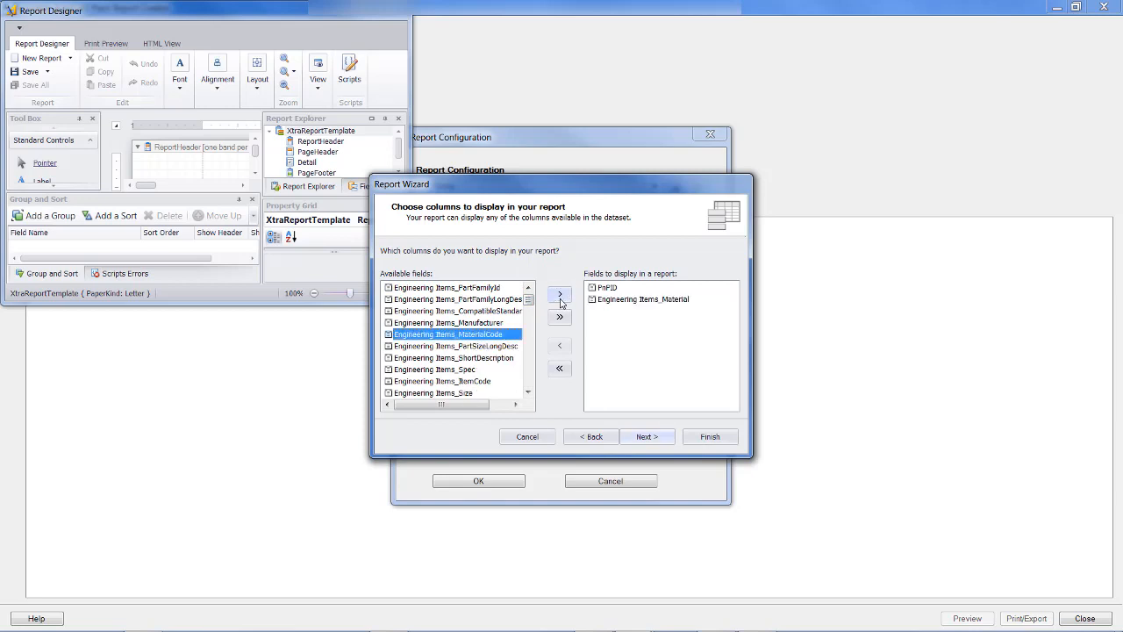
left_click(560, 295)
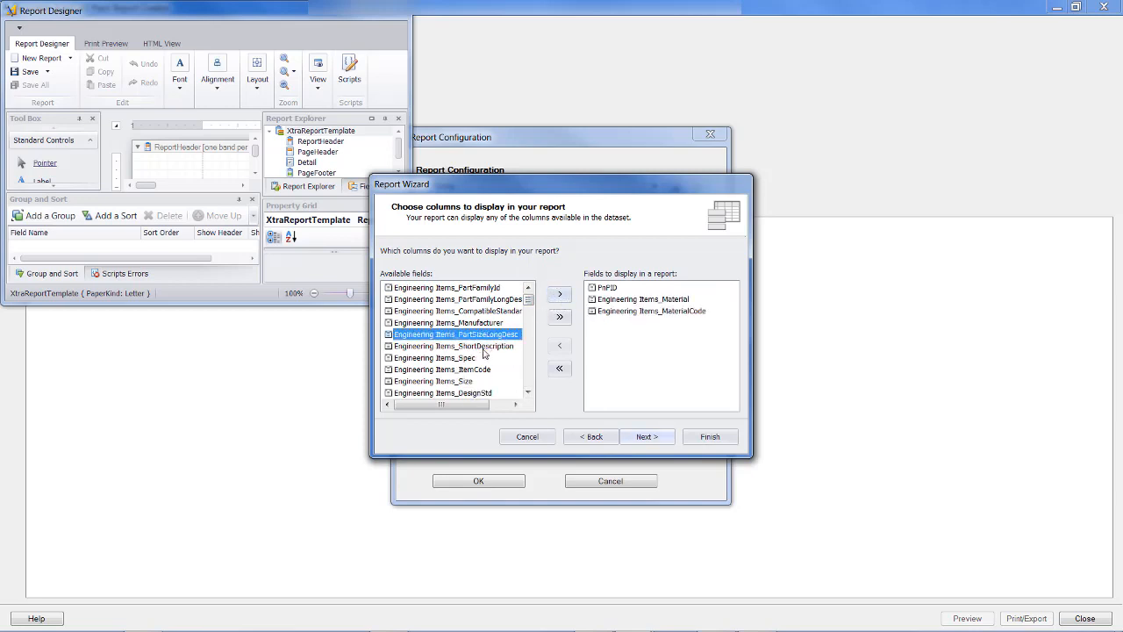
left_click(462, 358)
left_click(560, 296)
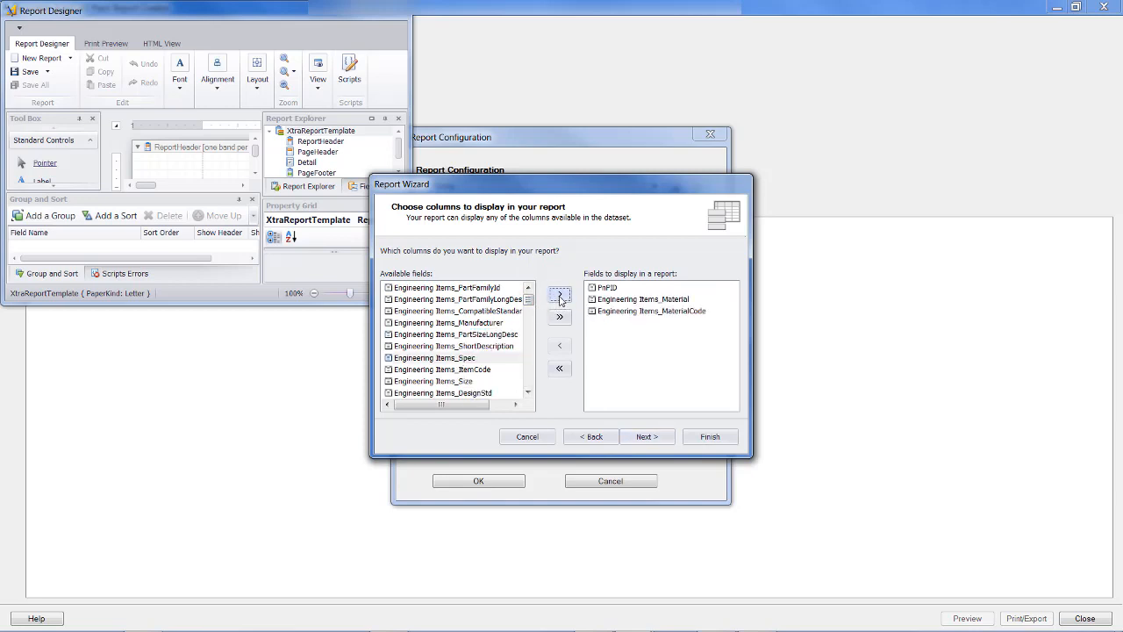
left_click(487, 348)
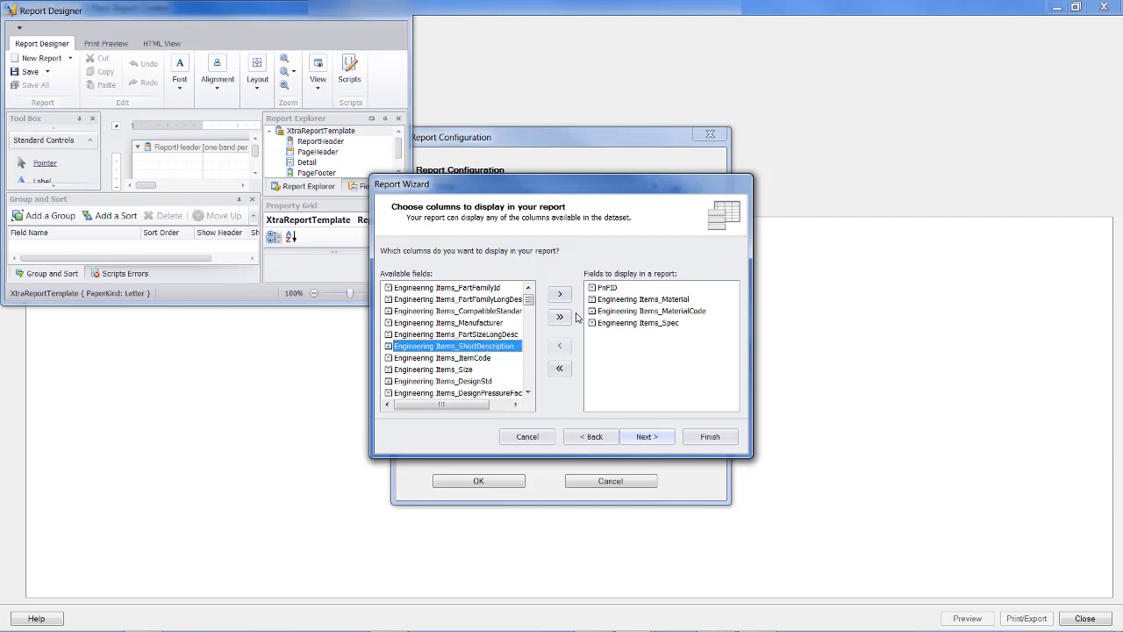
left_click(559, 295)
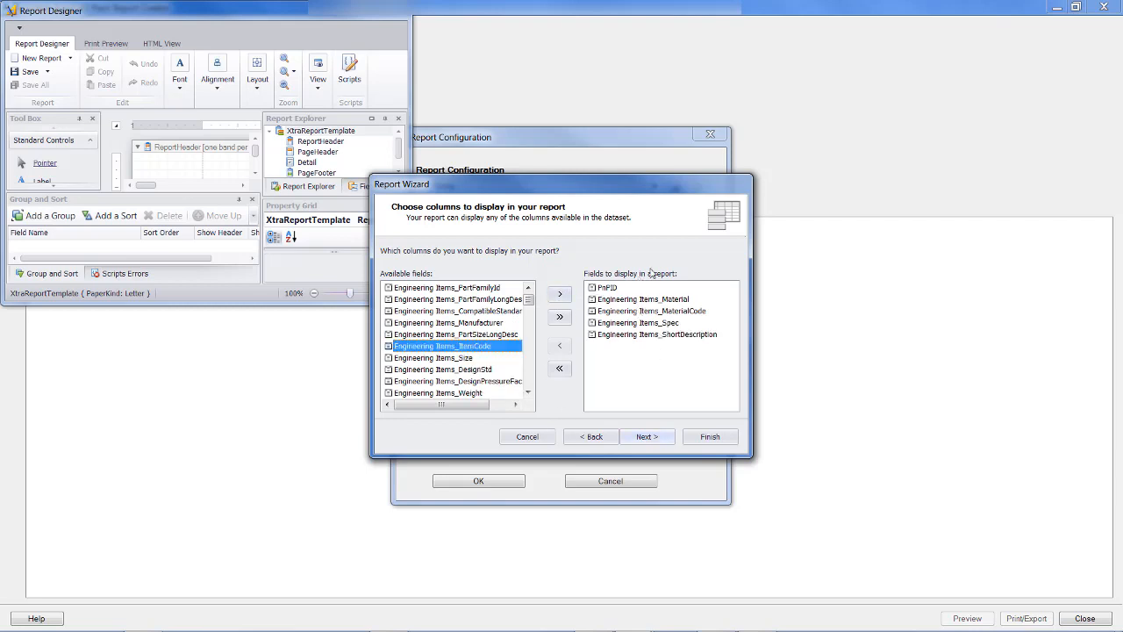
left_click(650, 437)
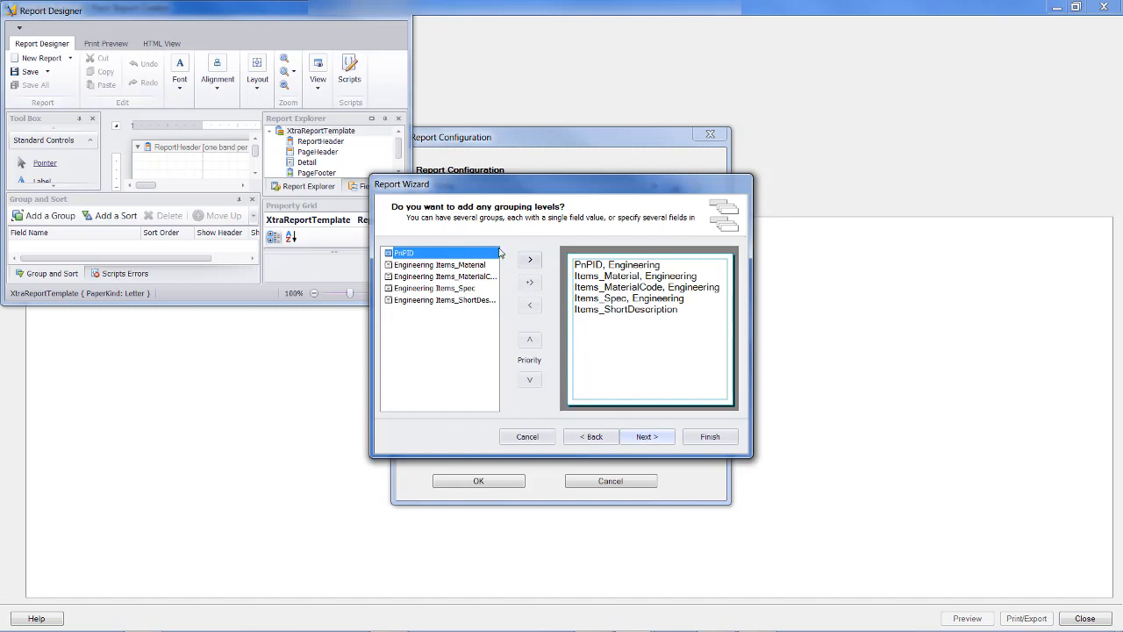
Try grouping levels for ShortDescription, Spec and MaterialCode with changed priorities, and remove all of them.
left_click(429, 301)
left_click(528, 261)
left_click(528, 261)
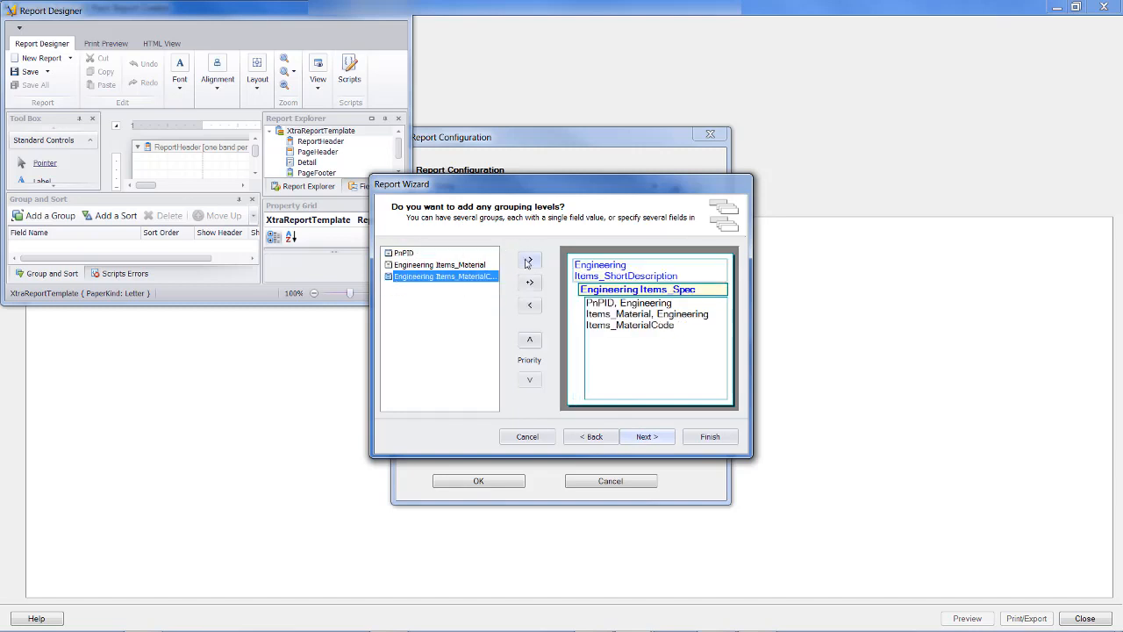
left_click(535, 342)
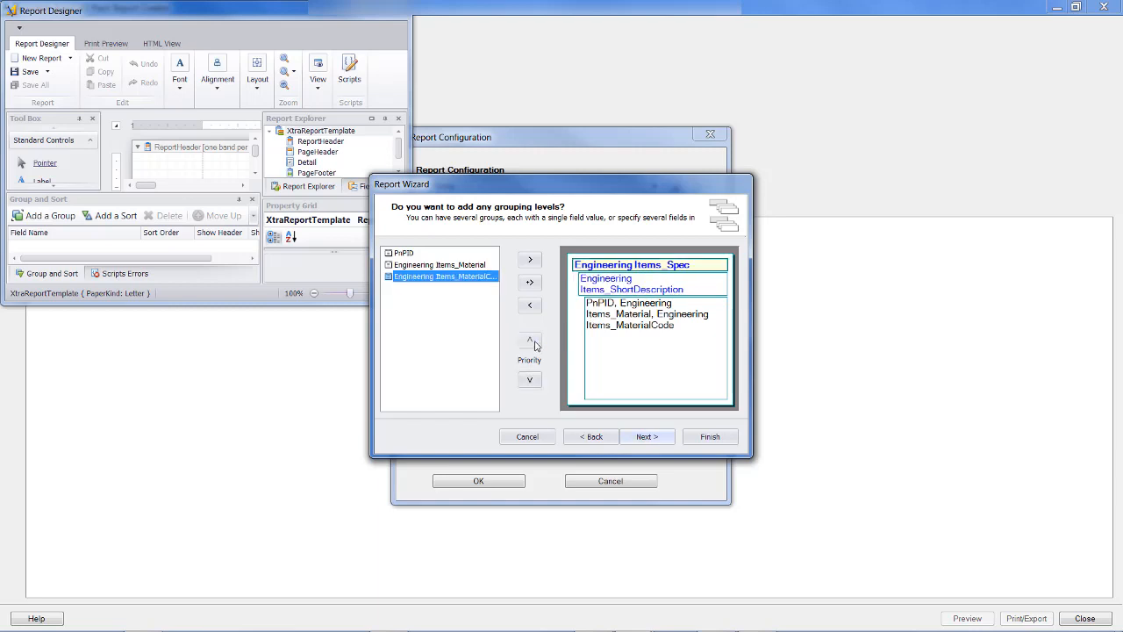
left_click(529, 381)
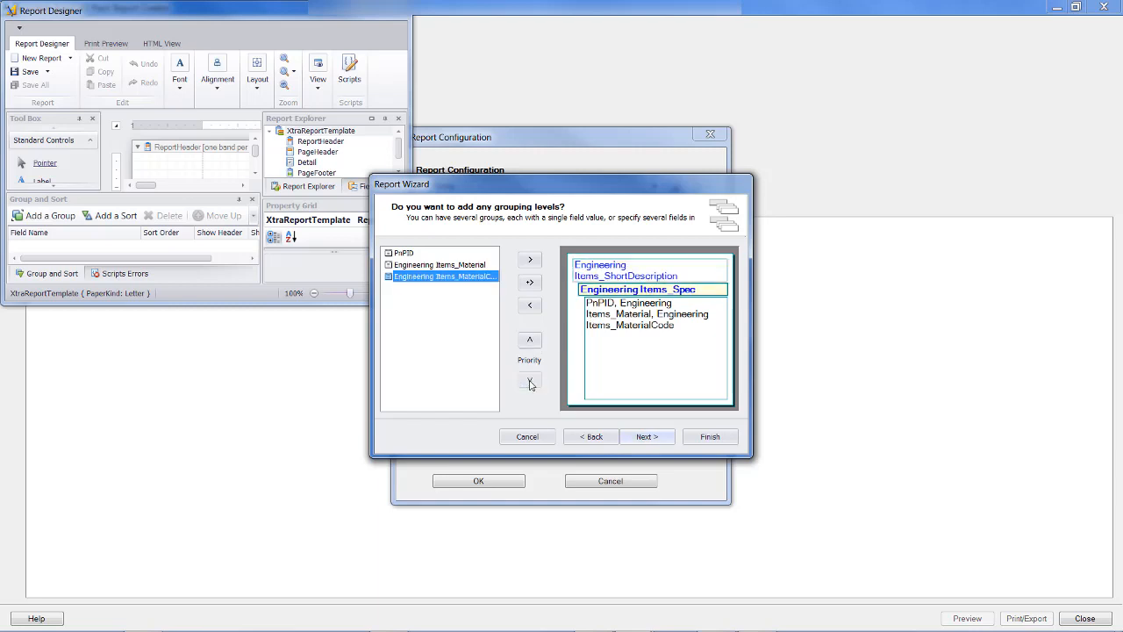
left_click(531, 260)
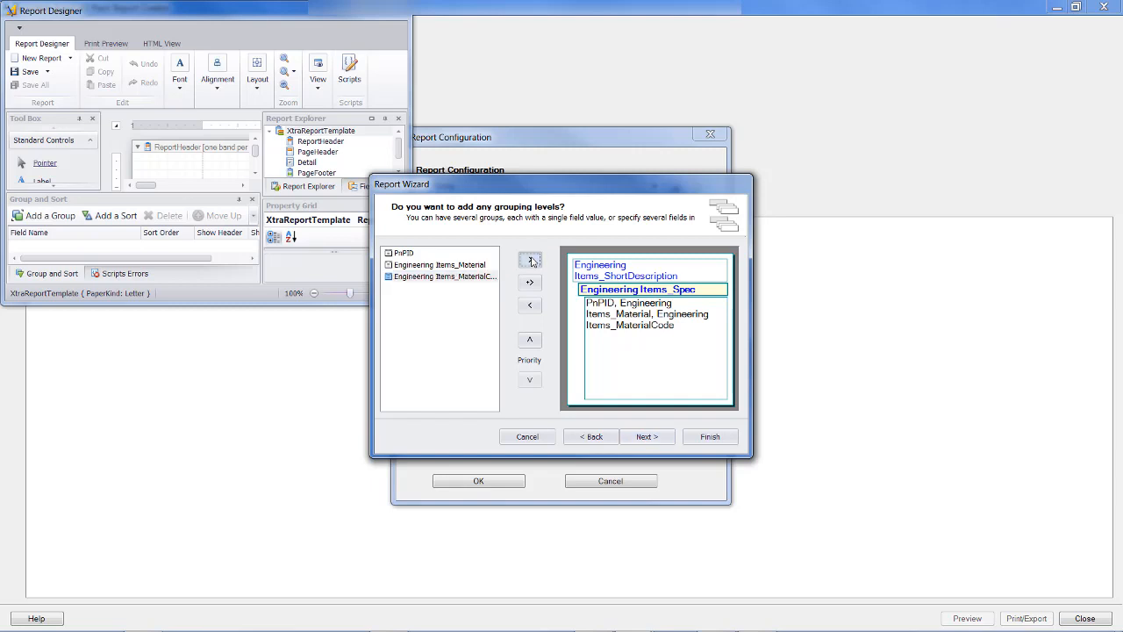
left_click(530, 306)
left_click(530, 305)
left_click(530, 305)
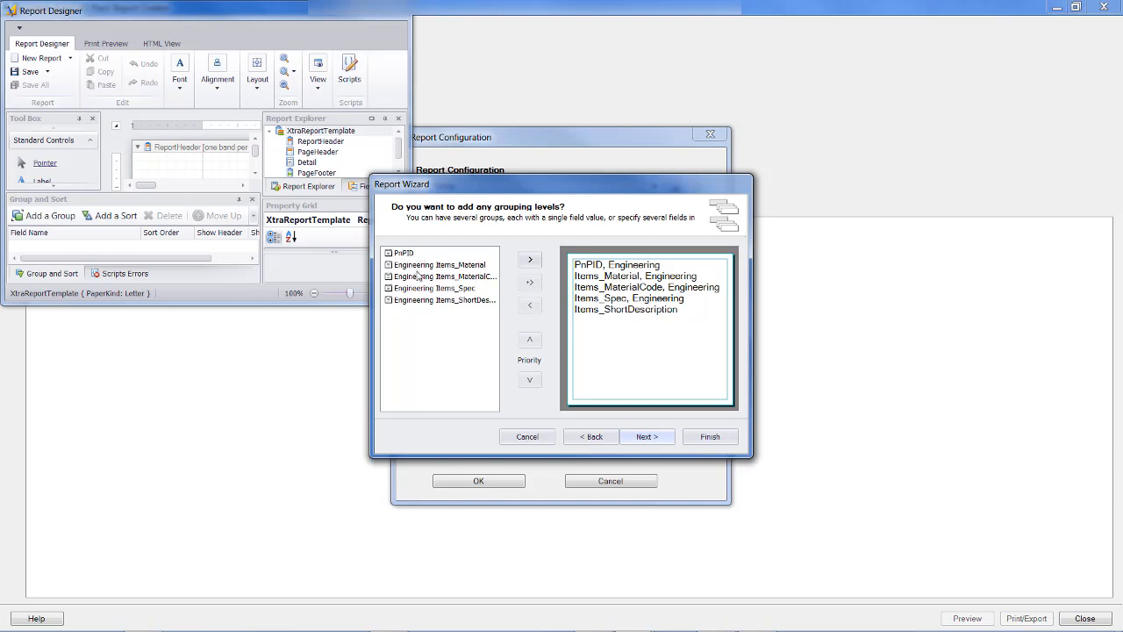
Continue without grouping levels and lay out the report as Justified with Portrait orientation.
left_click(650, 438)
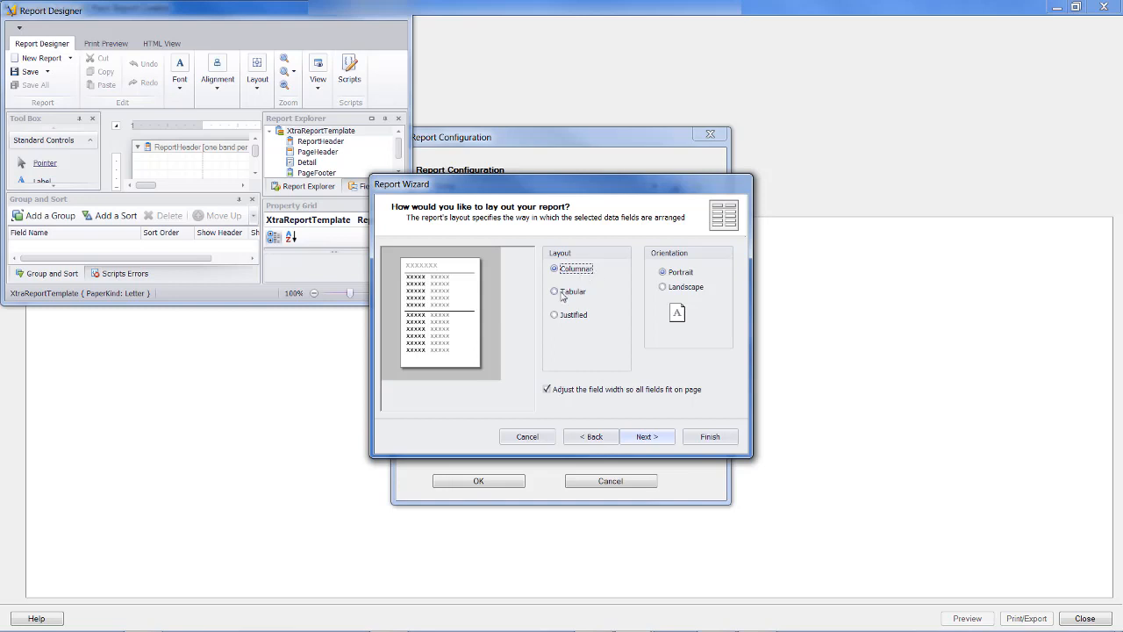
left_click(553, 293)
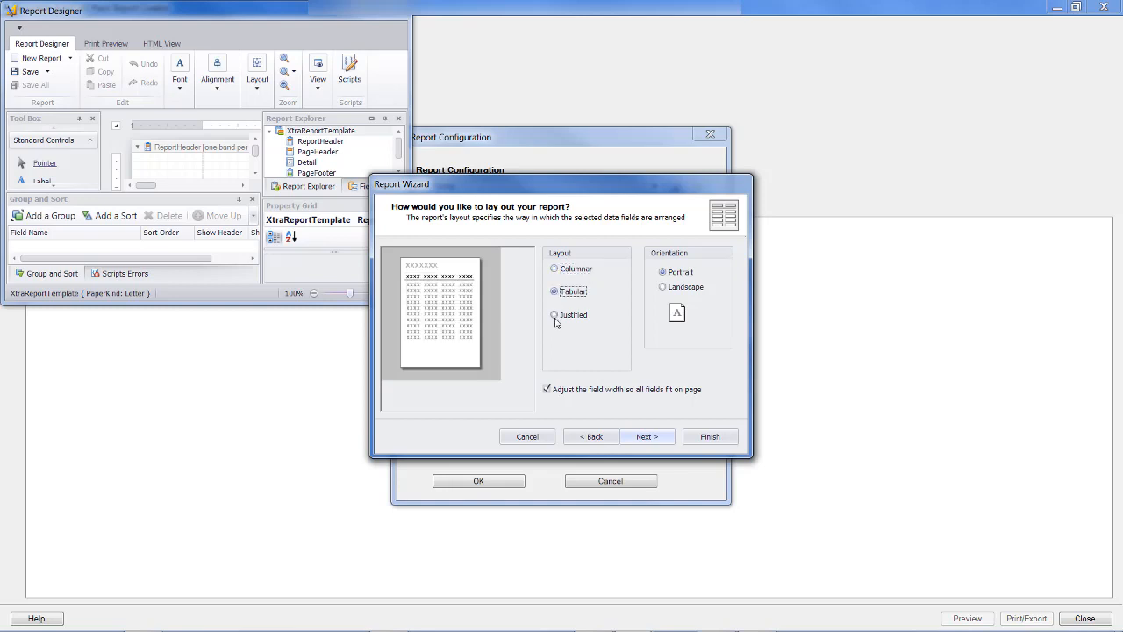
left_click(554, 316)
left_click(663, 287)
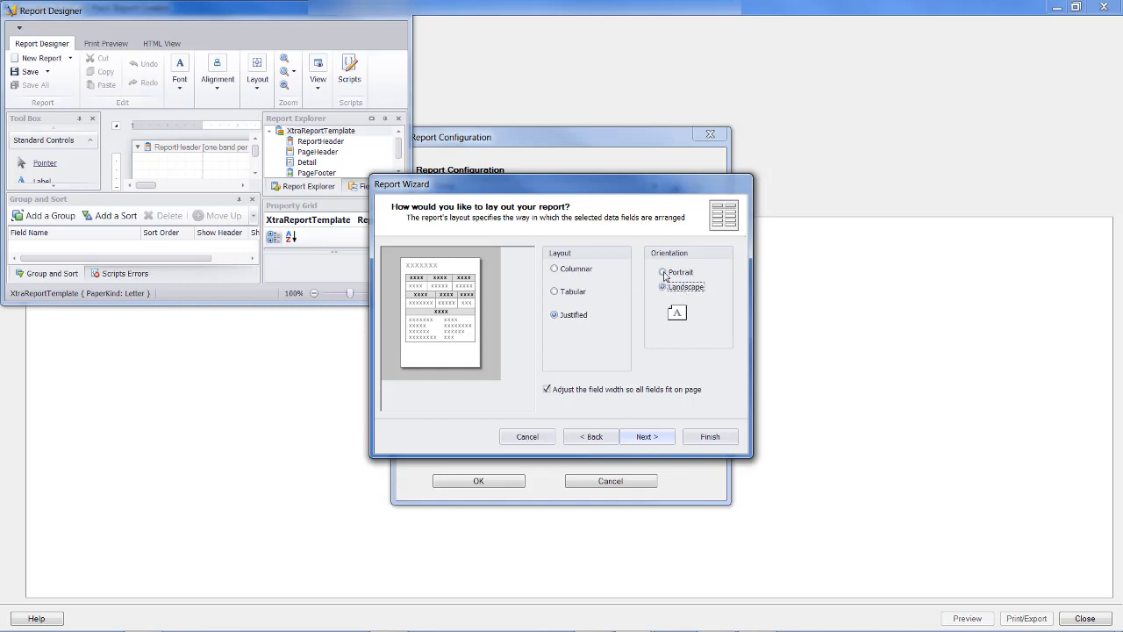
left_click(663, 273)
left_click(644, 437)
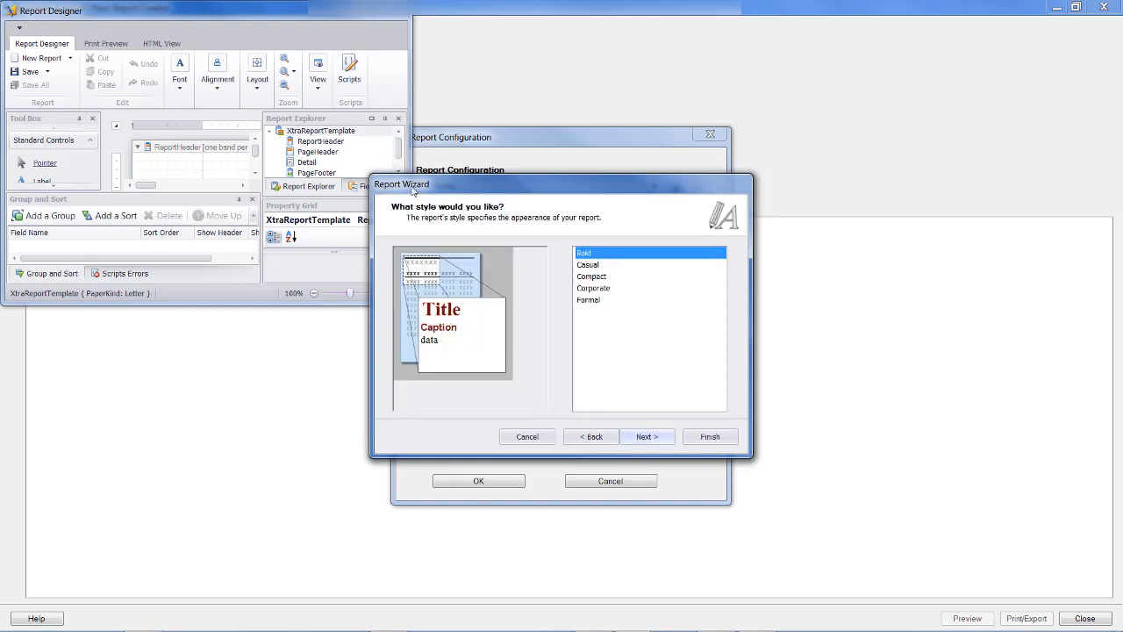
Compare the available report styles and apply the Formal style.
left_click(590, 265)
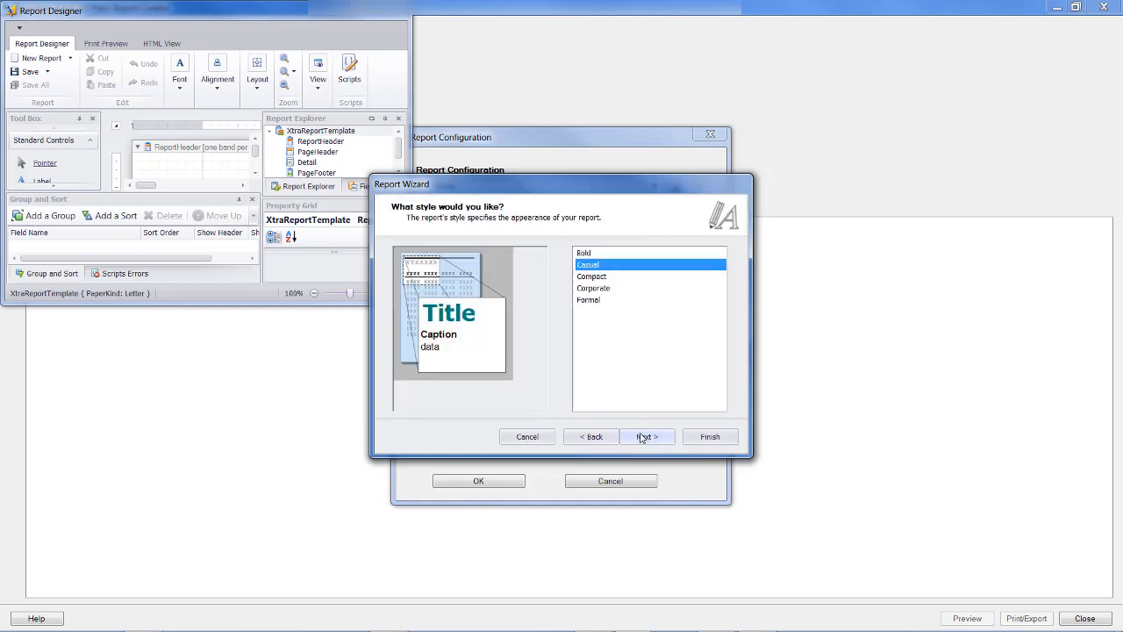
left_click(591, 277)
key("Down")
key("Down")
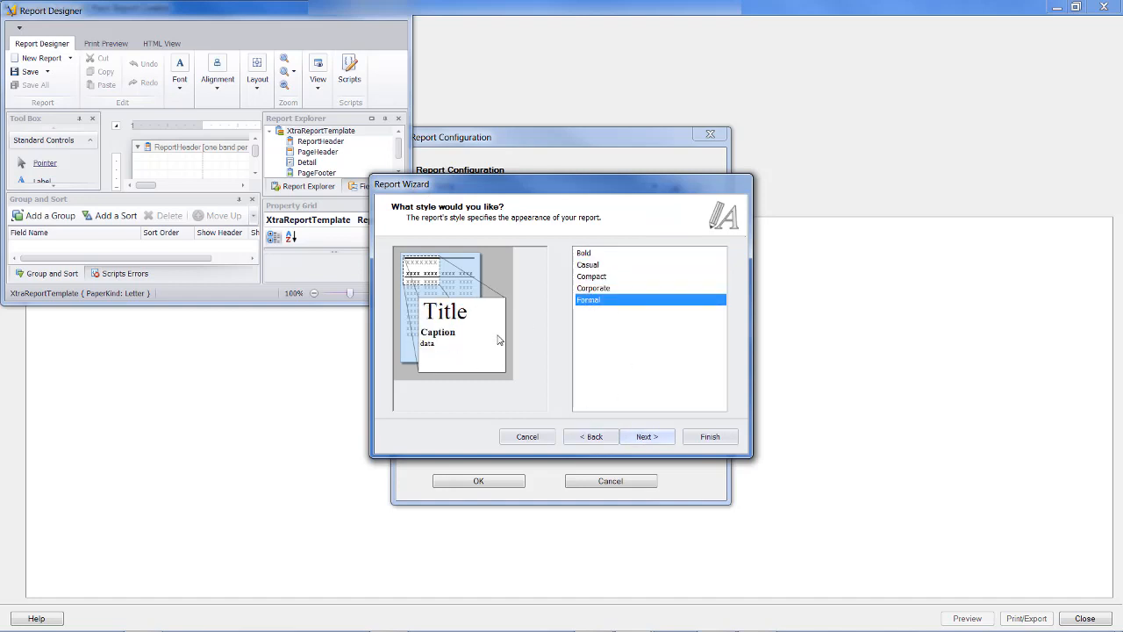
left_click(650, 437)
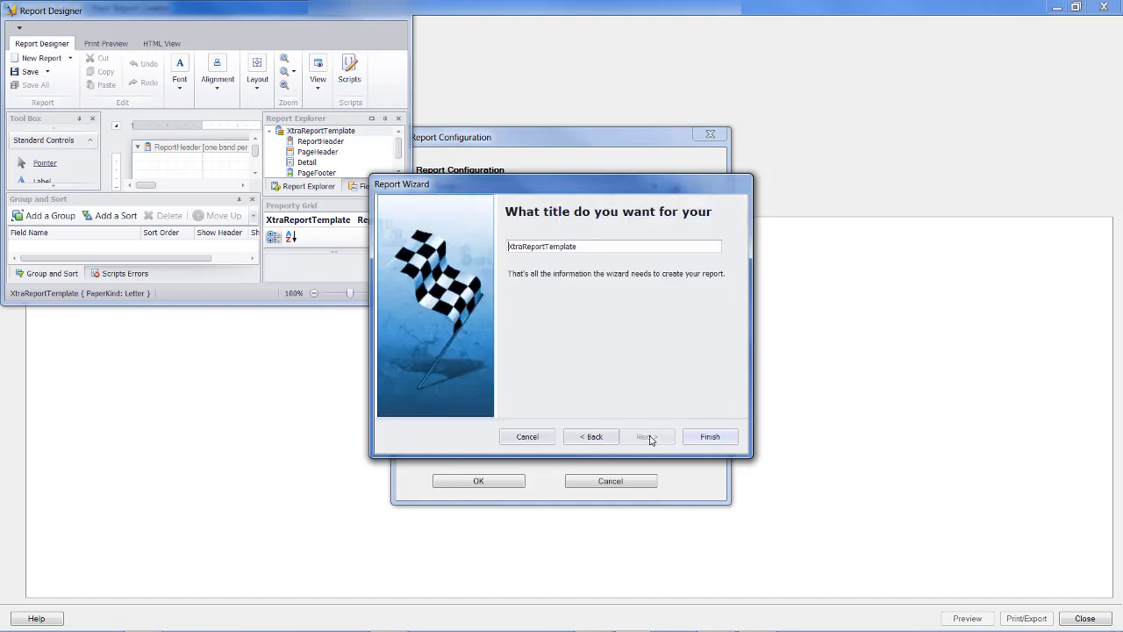
Replace the default report title and finish the report wizard.
left_click_drag(580, 245, 509, 245)
type("Piping")
left_click(708, 437)
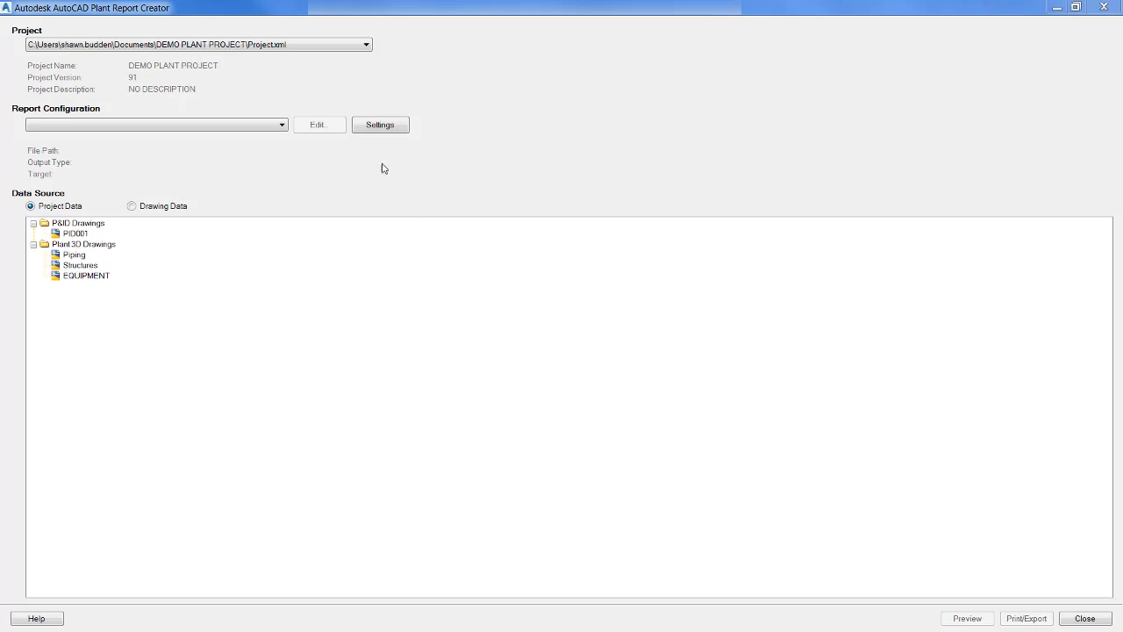
Select the 3D Fixed Length Pipe report configuration and open its report layout for editing.
left_click(216, 125)
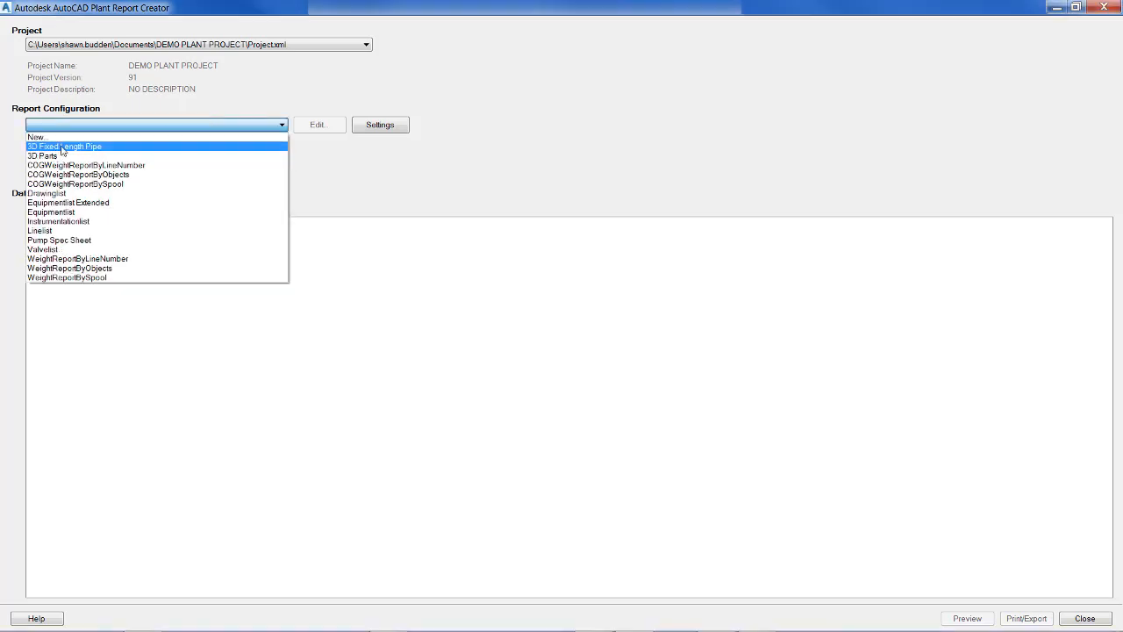
left_click(61, 146)
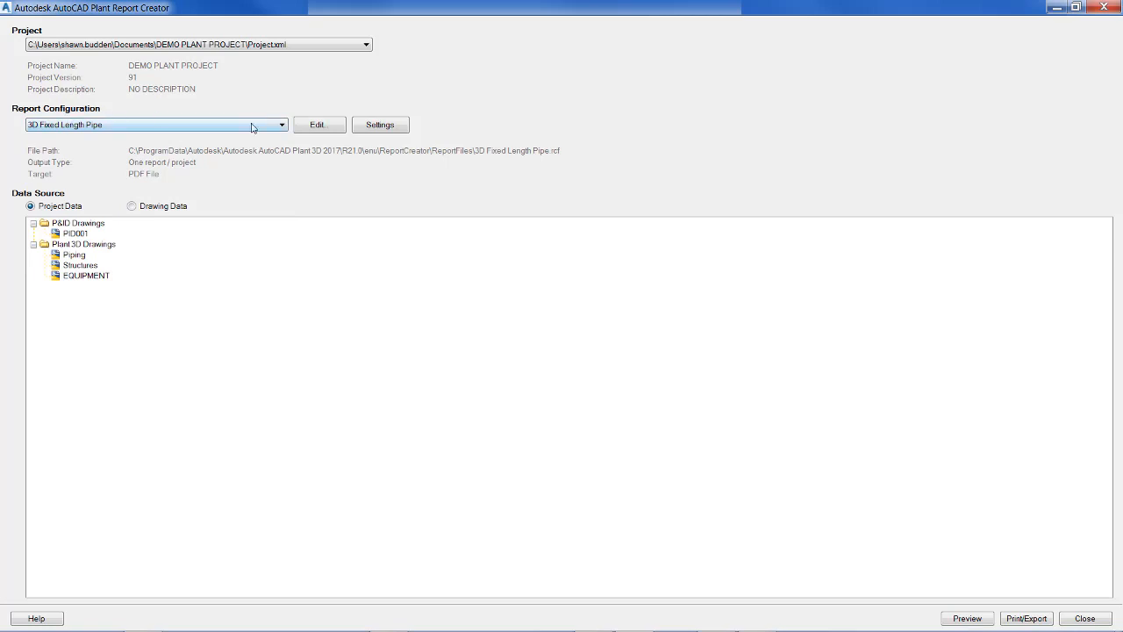
left_click(319, 126)
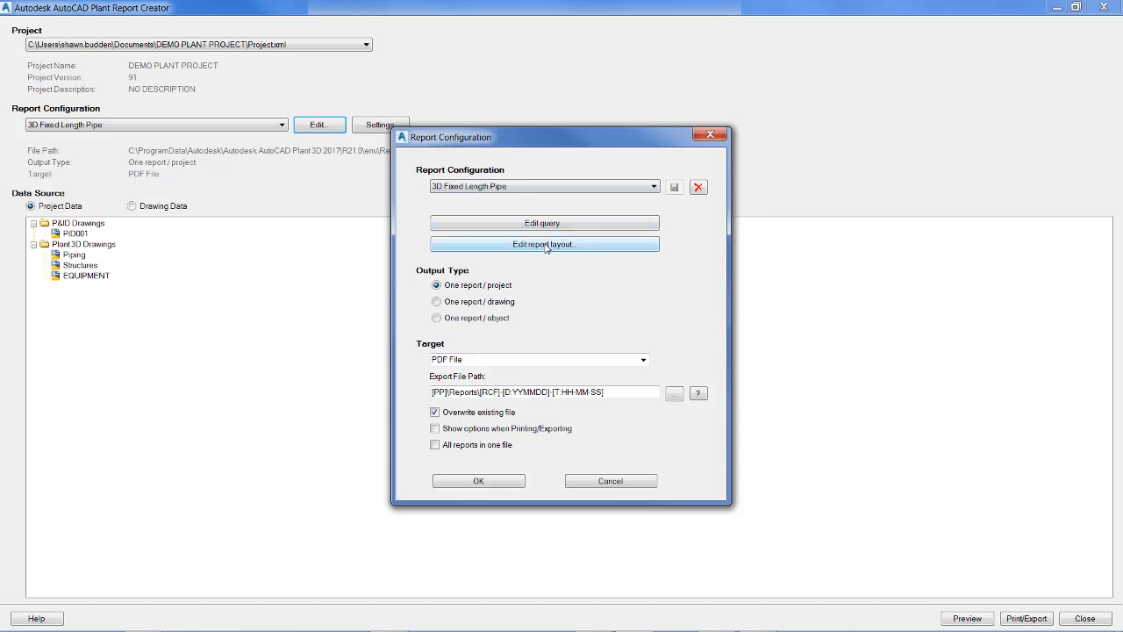
left_click(594, 249)
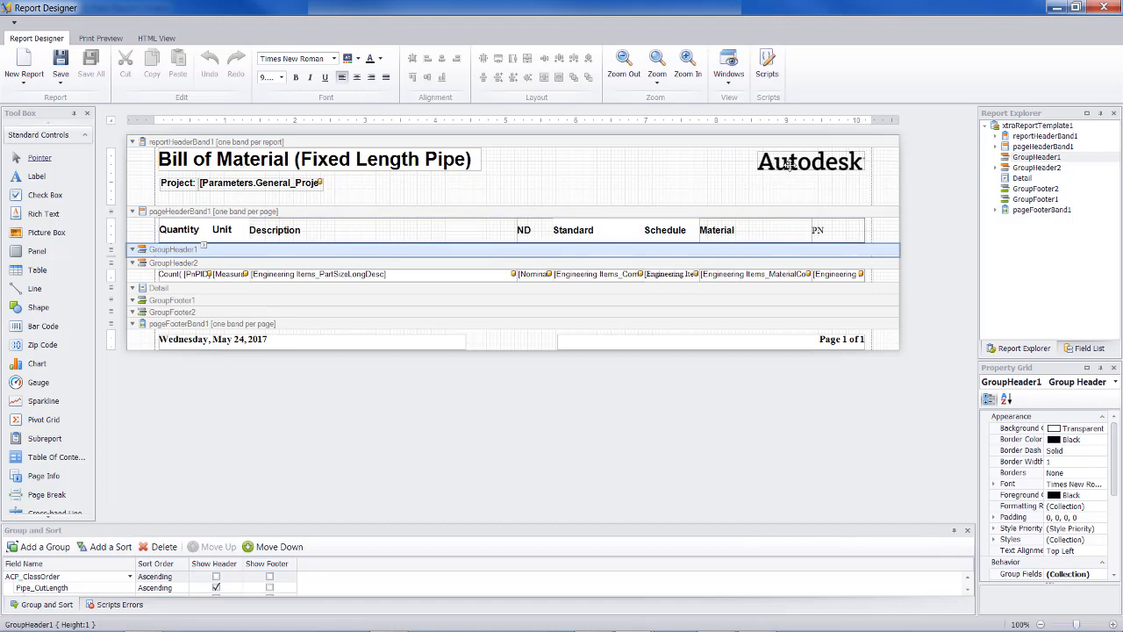
Try the Autodesk logo directly beside the Bill of Material title, check the print preview and return to the design view.
left_click_drag(788, 164, 528, 167)
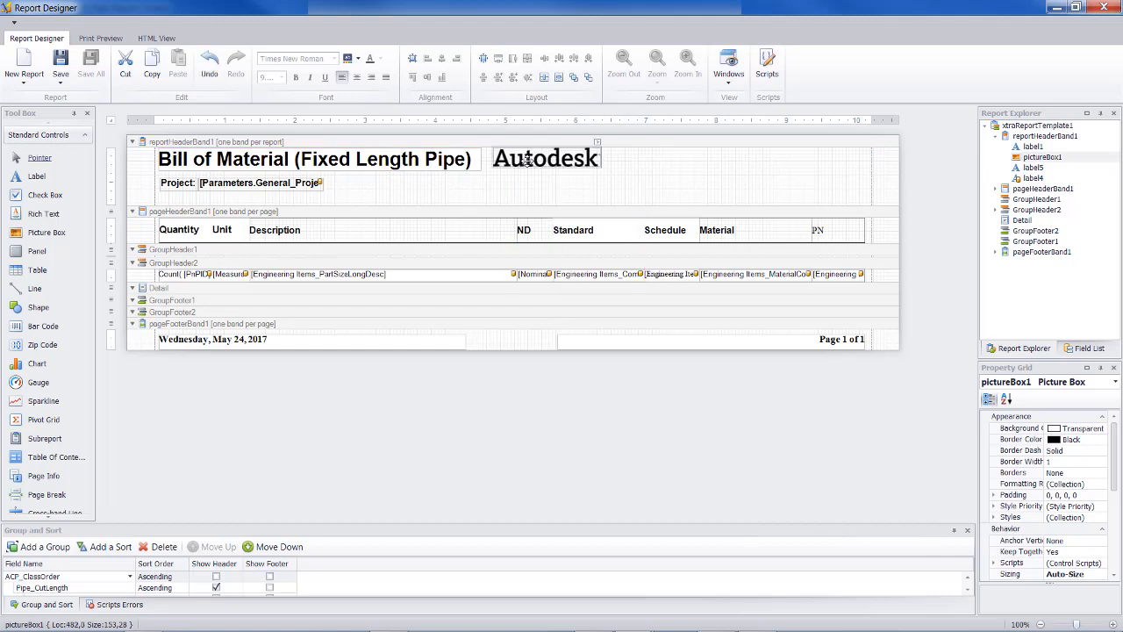
left_click(115, 39)
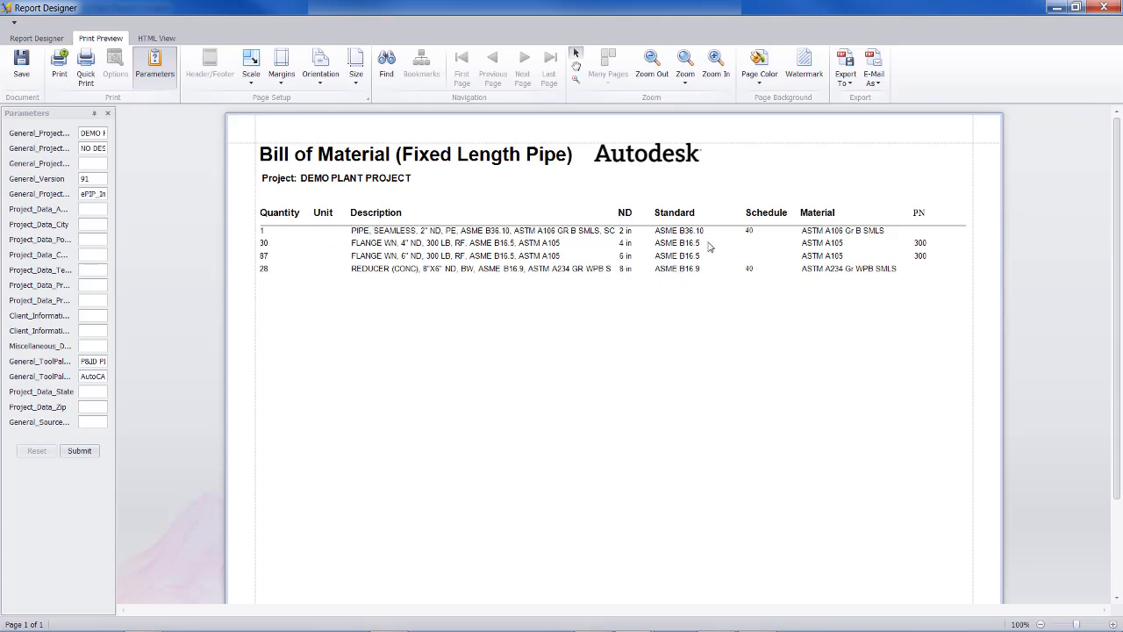
left_click(39, 39)
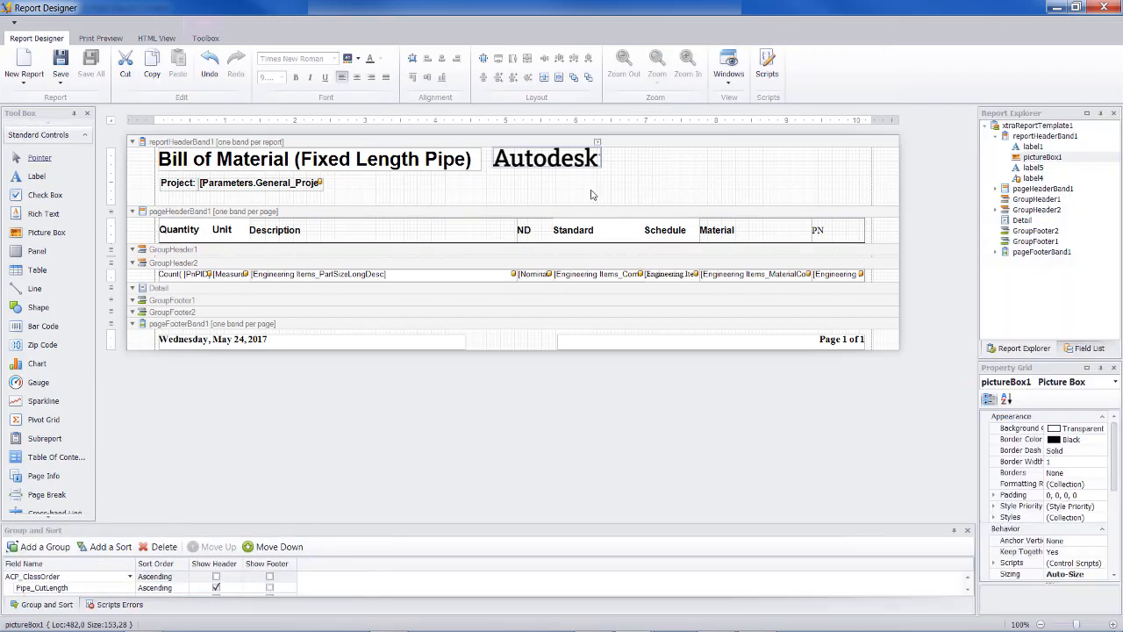
Move the Autodesk logo to the far right end of the report header band.
left_click_drag(538, 158, 561, 162)
left_click_drag(597, 163, 861, 154)
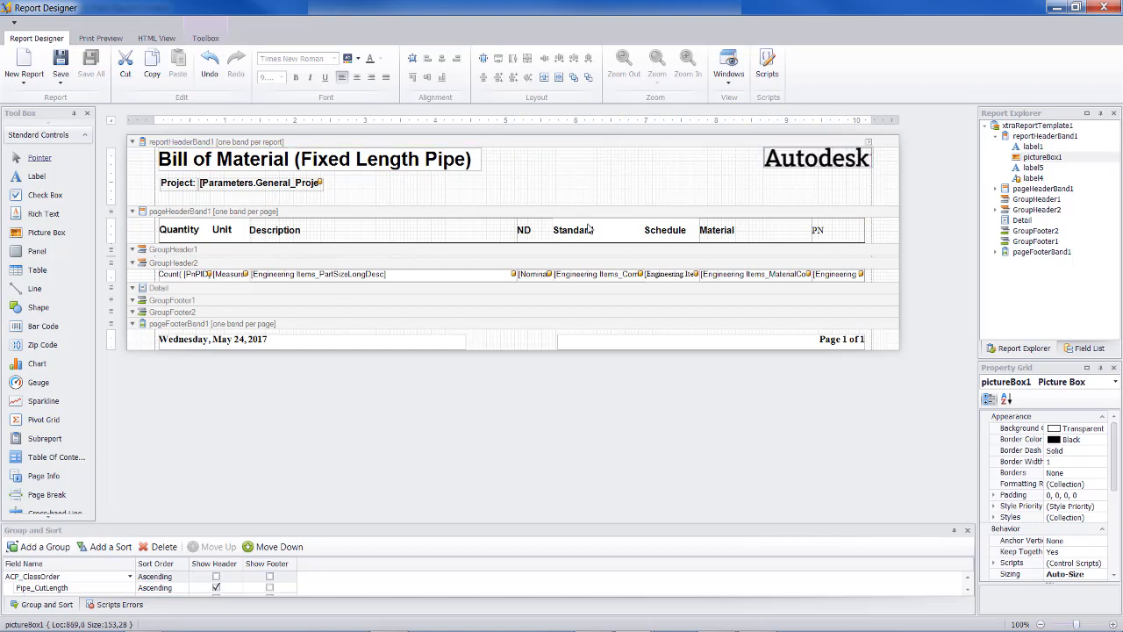
Examine the ND, Standard and Description column heading cells in the page header band.
left_click(525, 231)
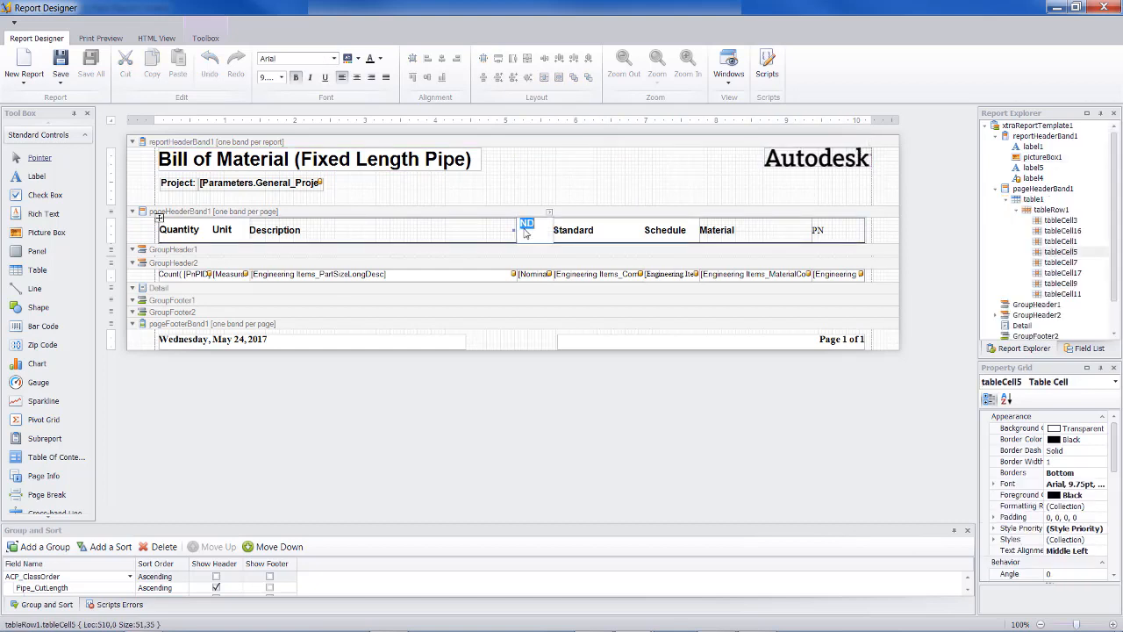
left_click(579, 235)
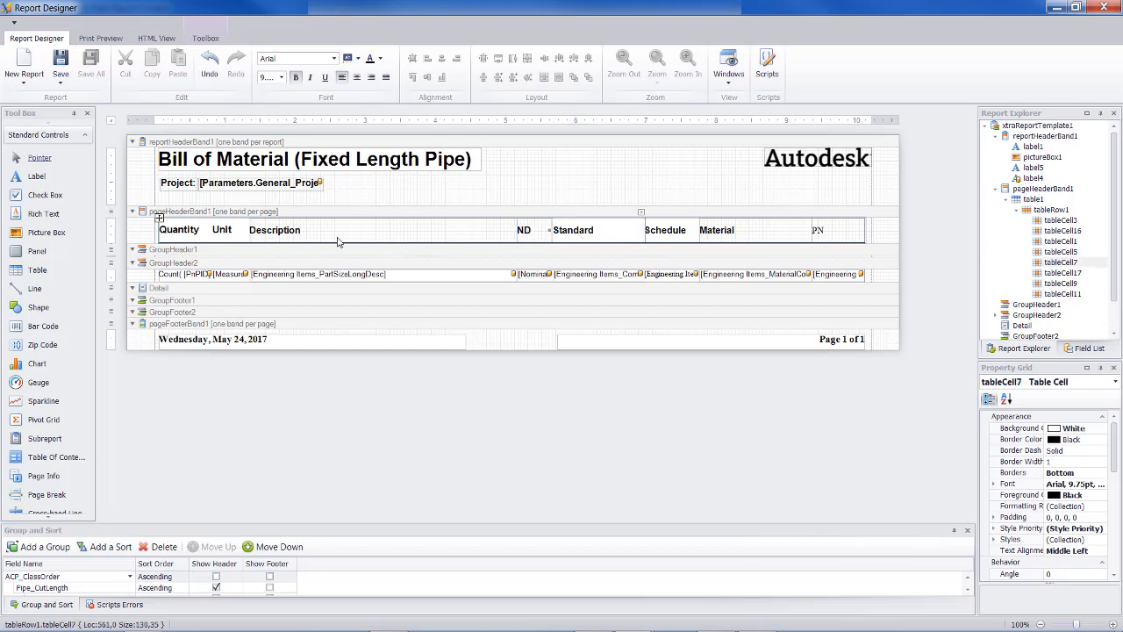
left_click(282, 233)
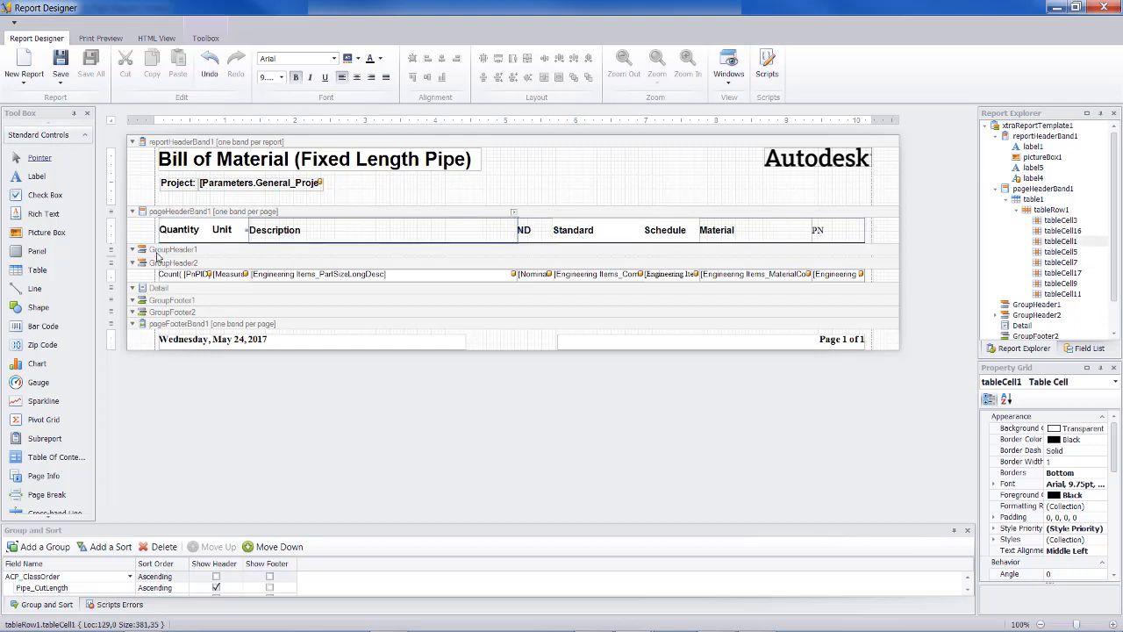
Inspect the GroupHeader1 band, check the Bill of Material report in print preview and return to the design view.
left_click(158, 252)
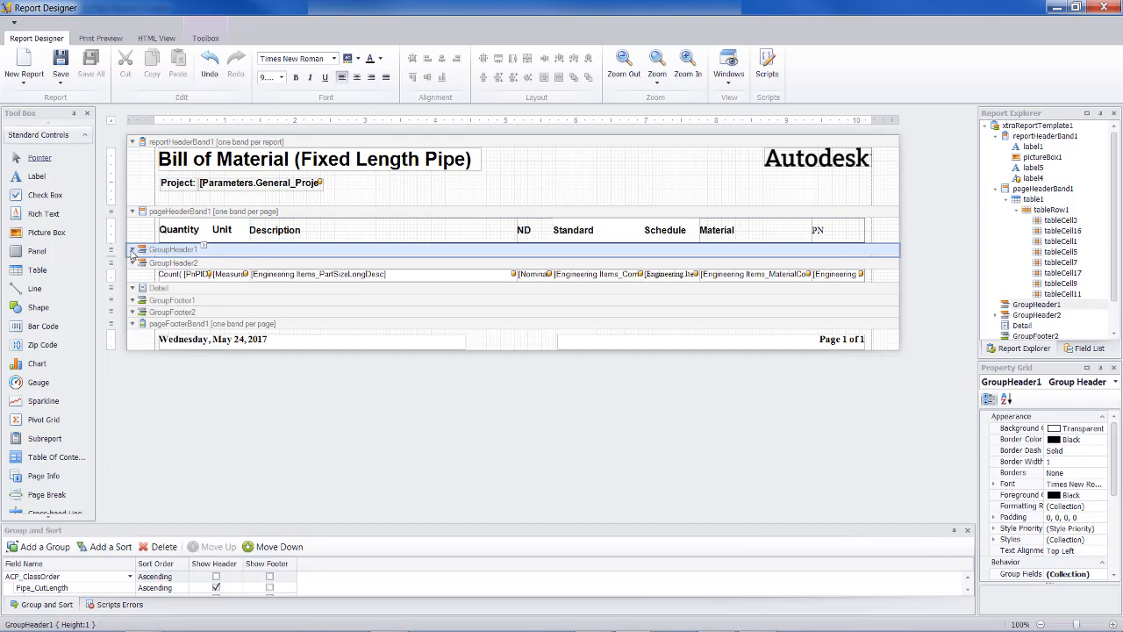
left_click(131, 251)
left_click(131, 251)
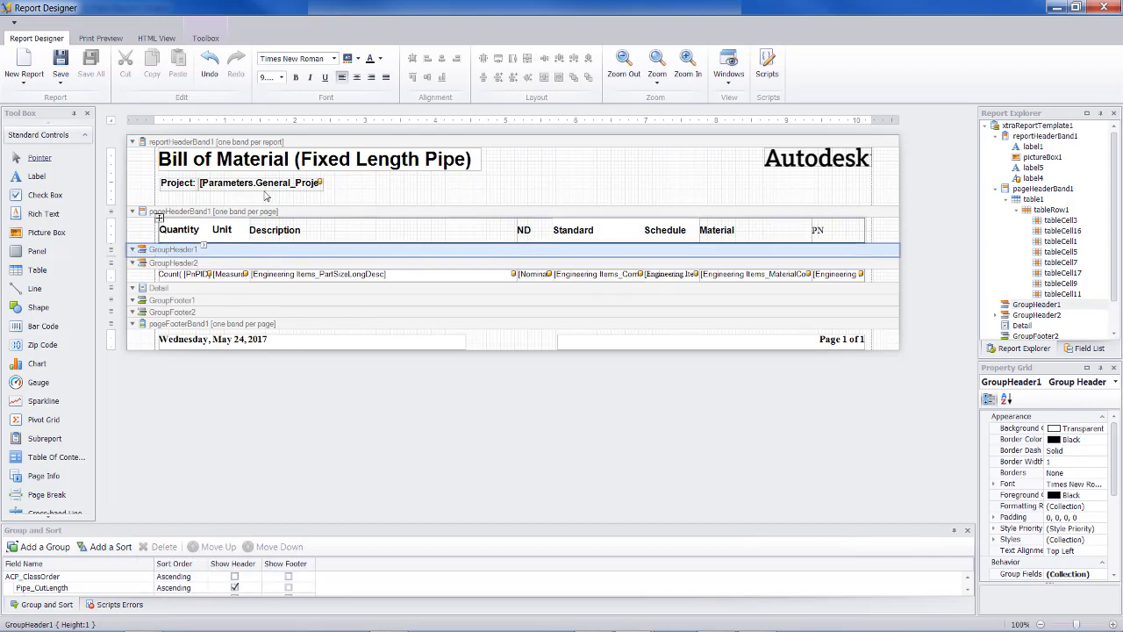
left_click(97, 38)
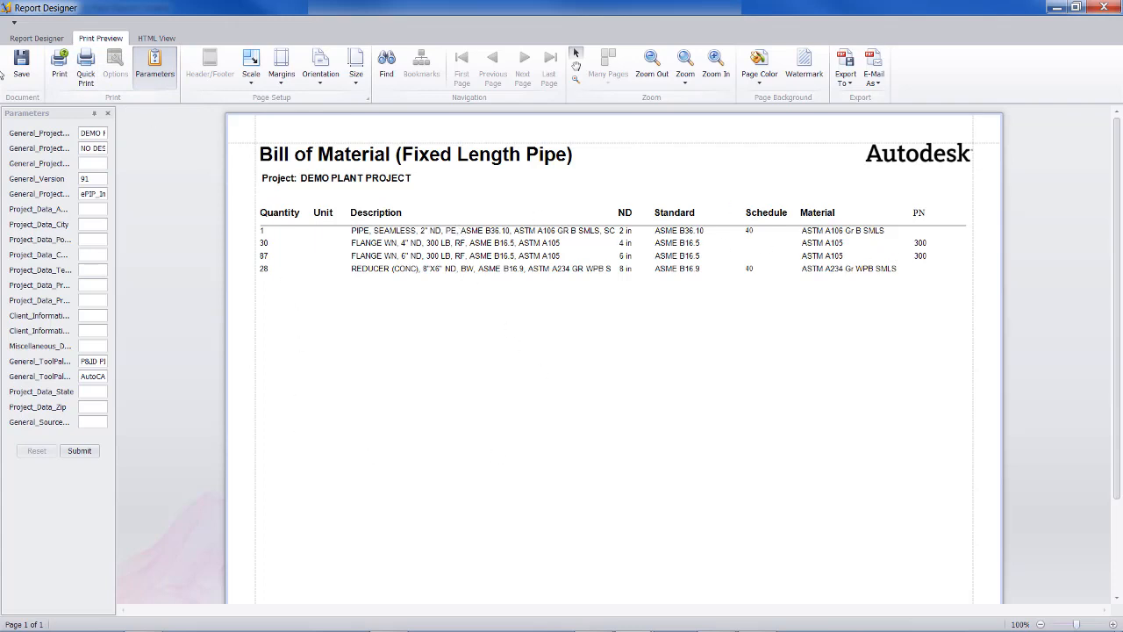
left_click(37, 40)
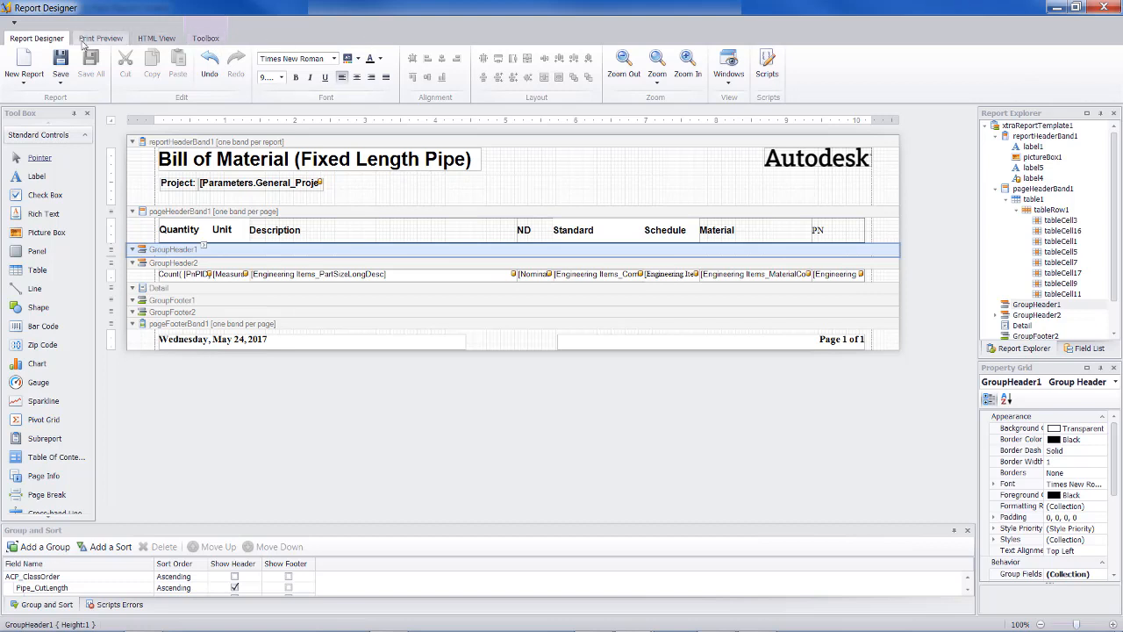
Save the report layout, check it once more in print preview and close the report designer.
left_click(61, 83)
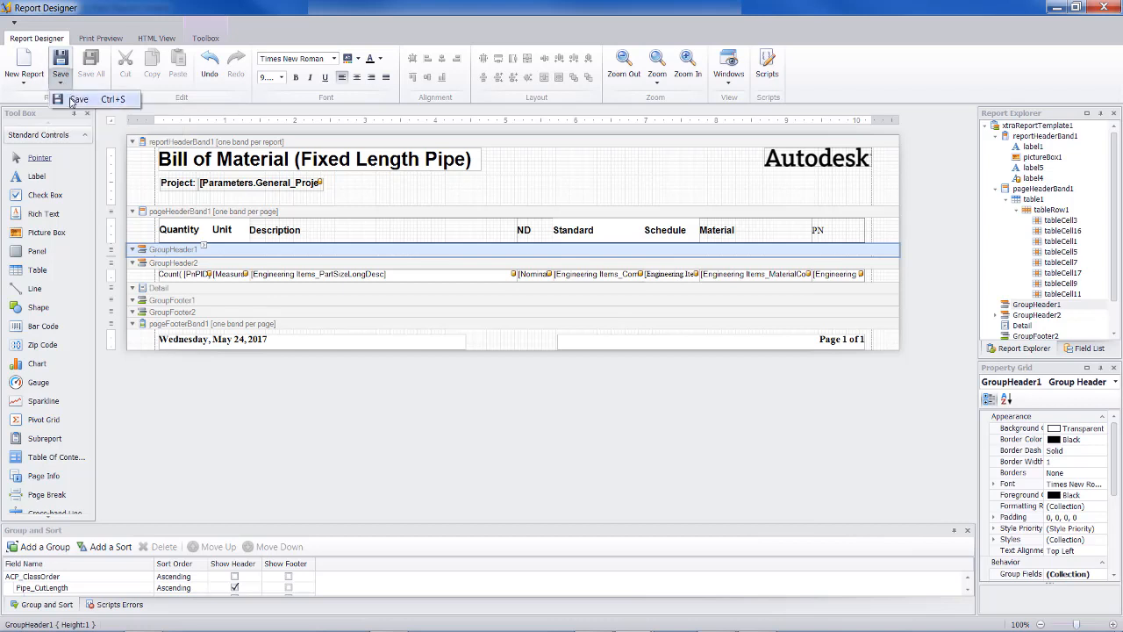
left_click(75, 100)
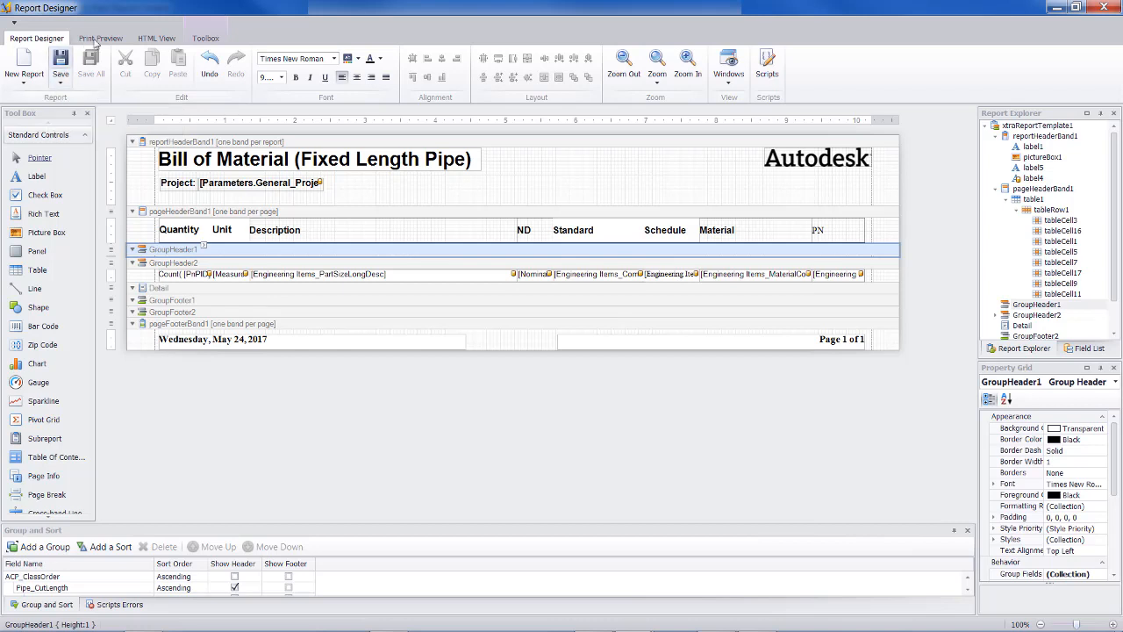
left_click(103, 39)
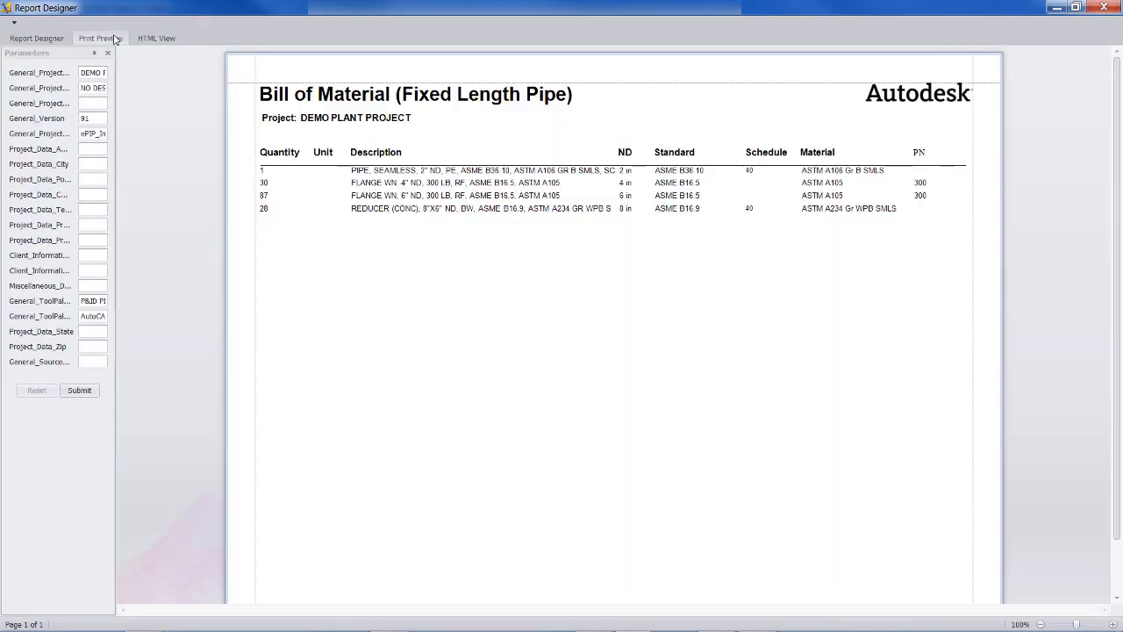
left_click(1103, 7)
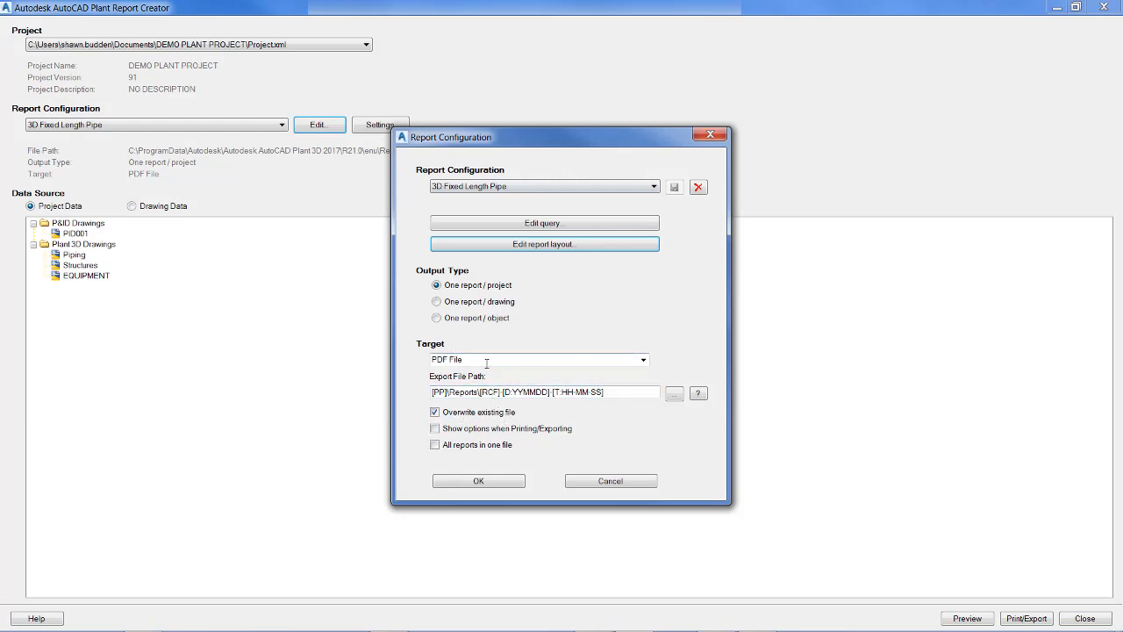
Look through the available export target formats and accept the report configuration with PDF File as the target.
left_click(645, 360)
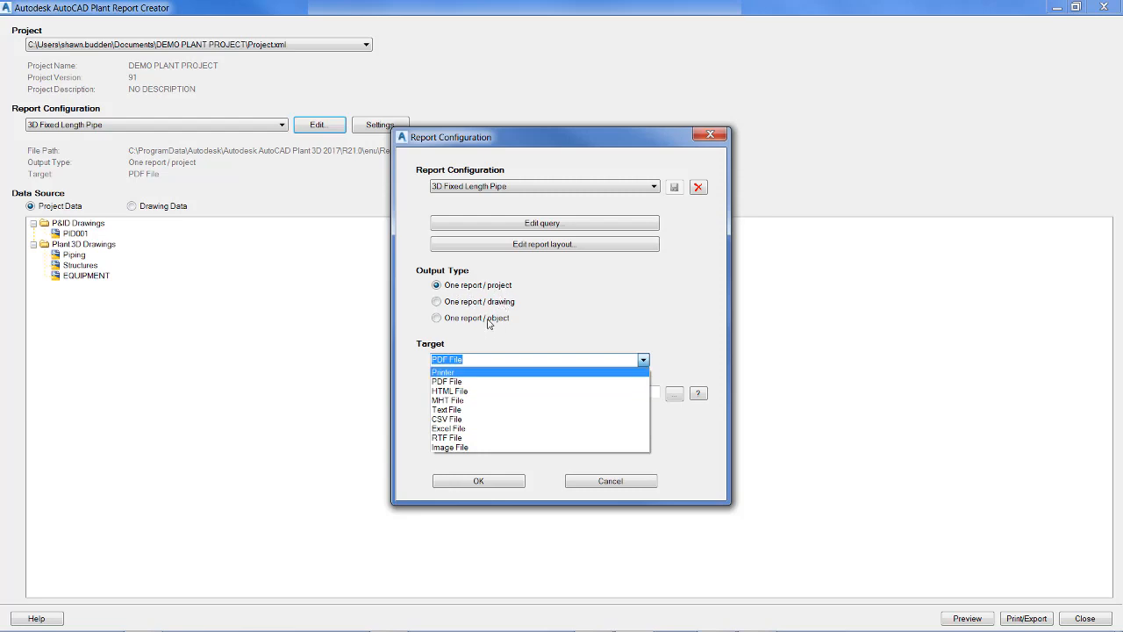
left_click(500, 487)
left_click(500, 487)
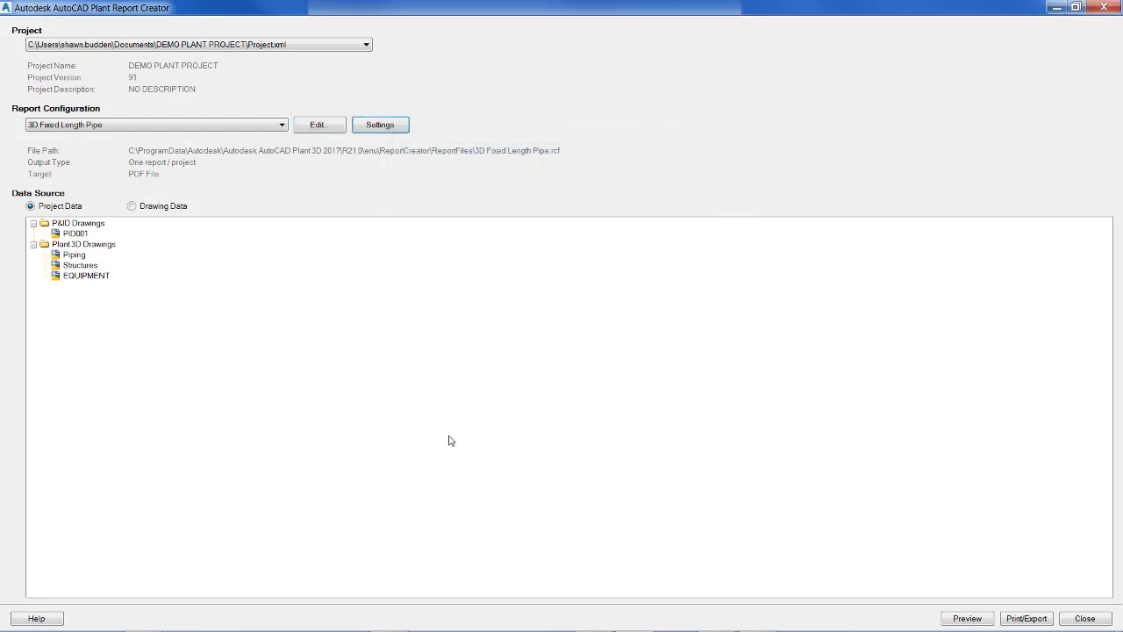
Preview the 3D Fixed Length Pipe report for the whole project, close the preview and export the report.
left_click(965, 618)
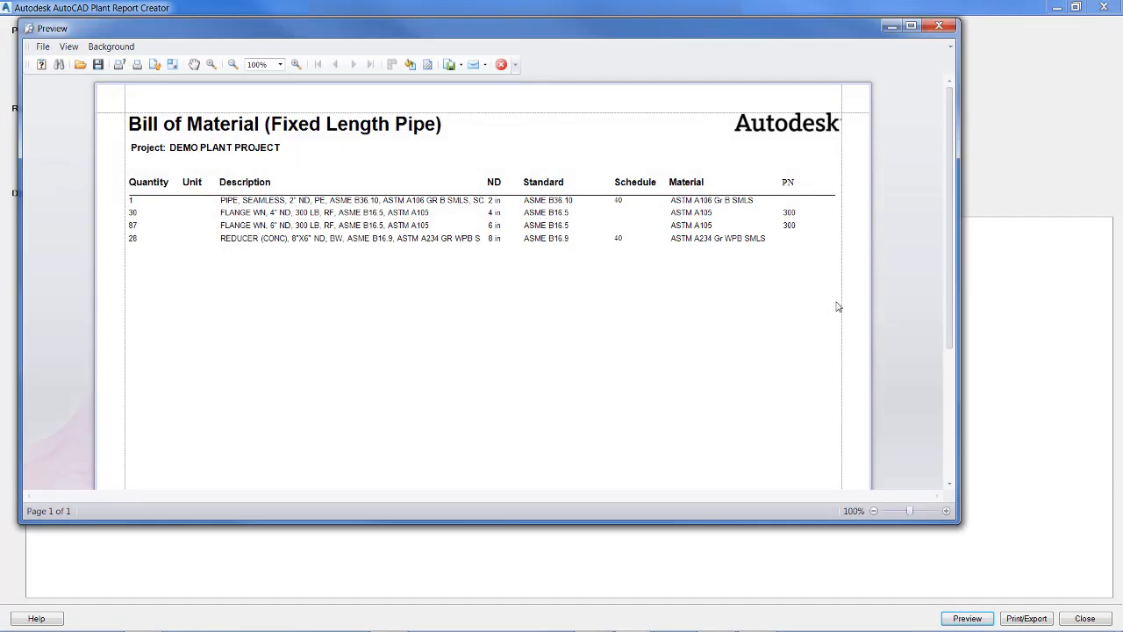
mouse_move(1042, 625)
left_click(941, 28)
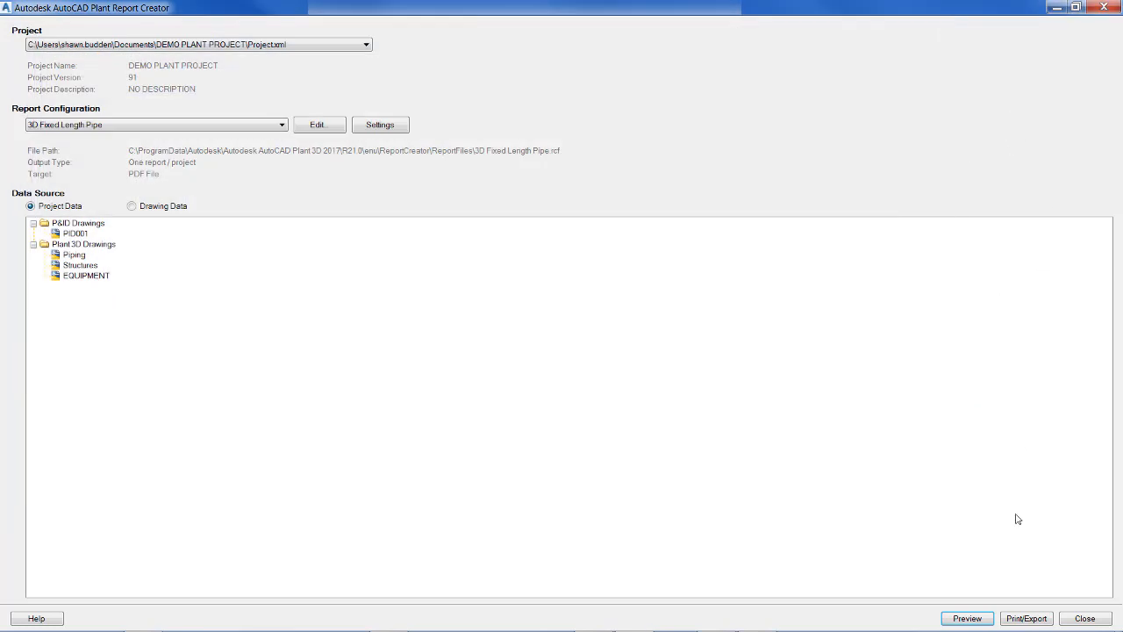
left_click(1016, 621)
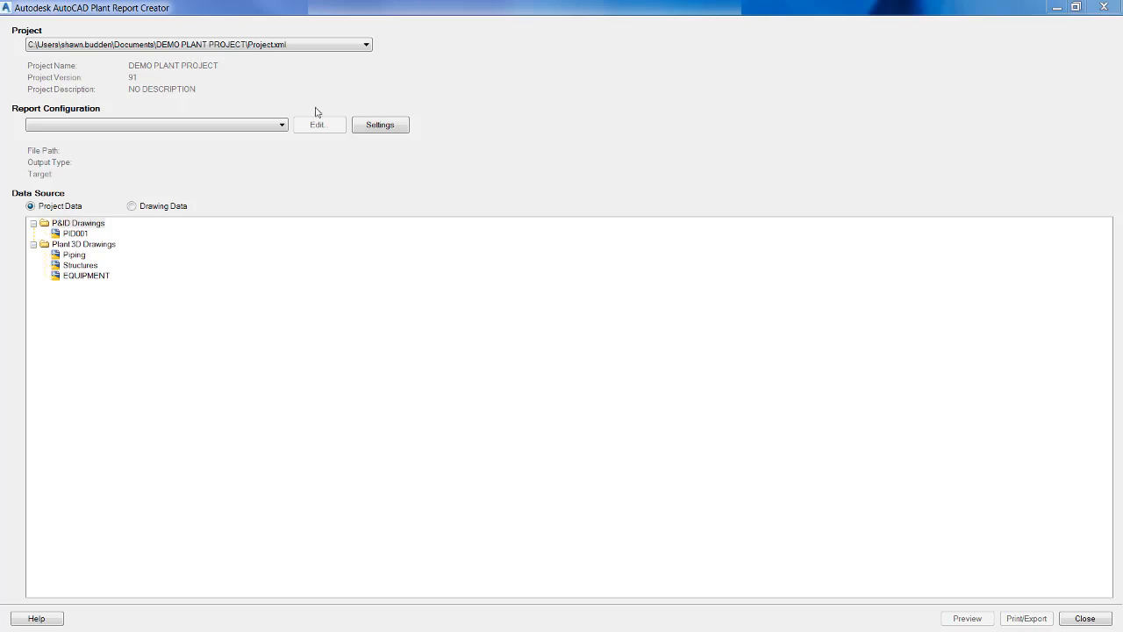
Examine the options for a new report configuration, including the existing reports it can be based on, and cancel.
left_click(268, 129)
left_click(264, 129)
left_click(264, 128)
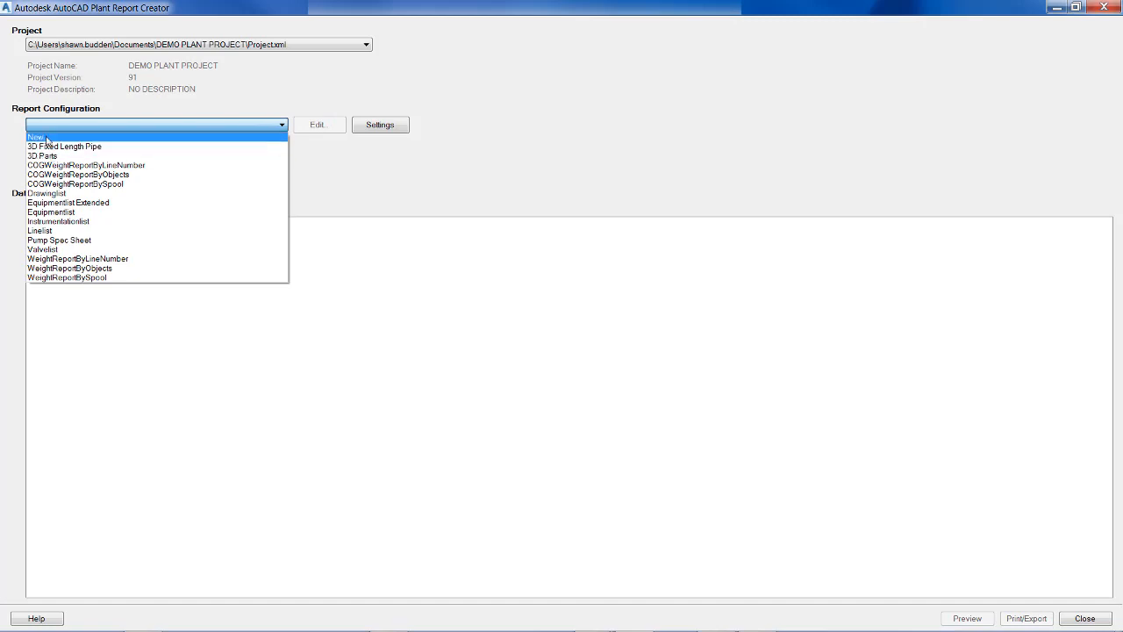
left_click(47, 139)
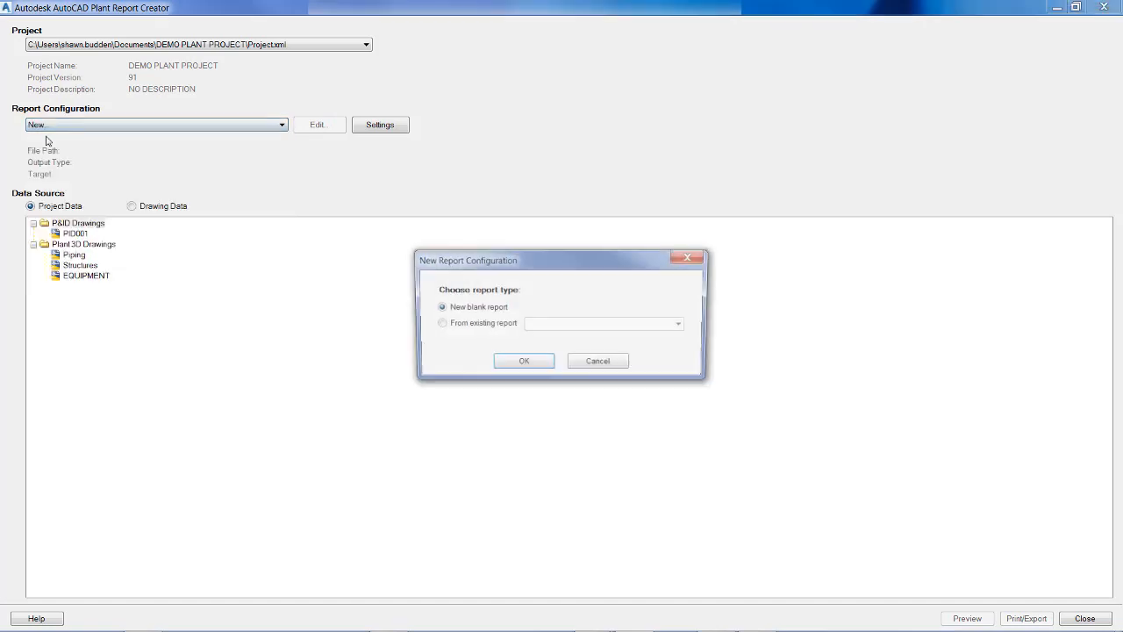
left_click(443, 326)
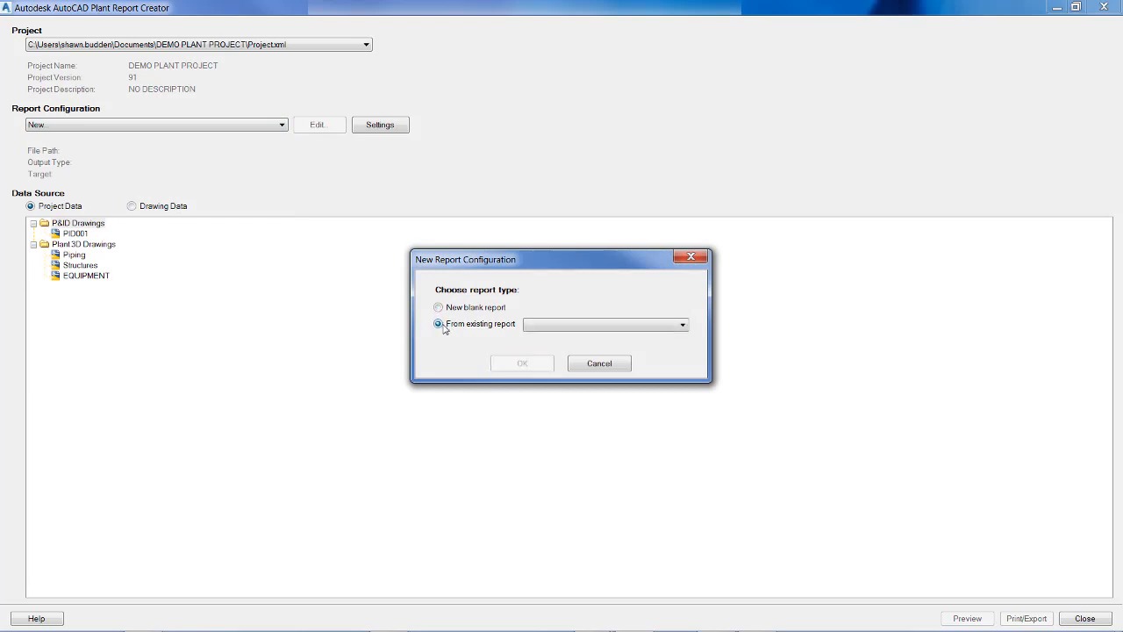
left_click(629, 329)
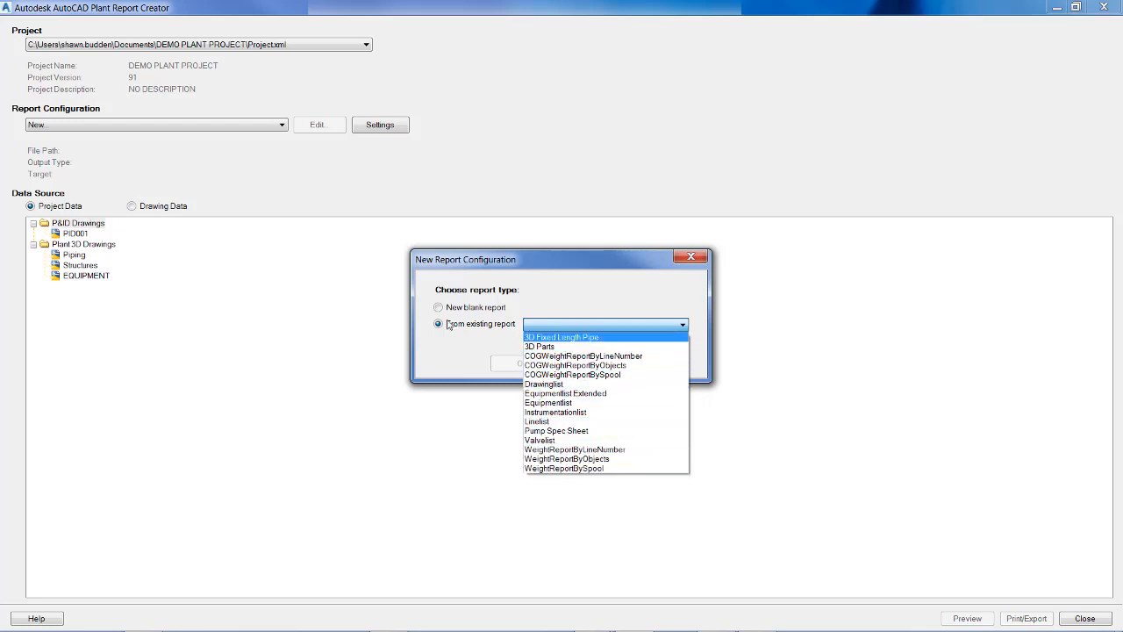
left_click(611, 305)
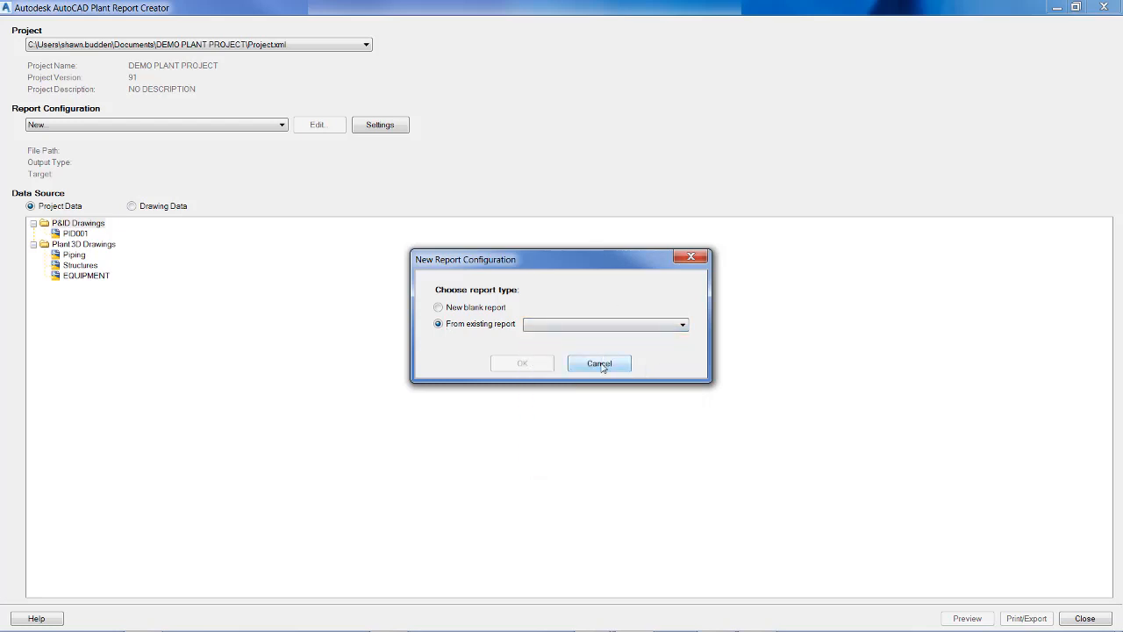
left_click(602, 363)
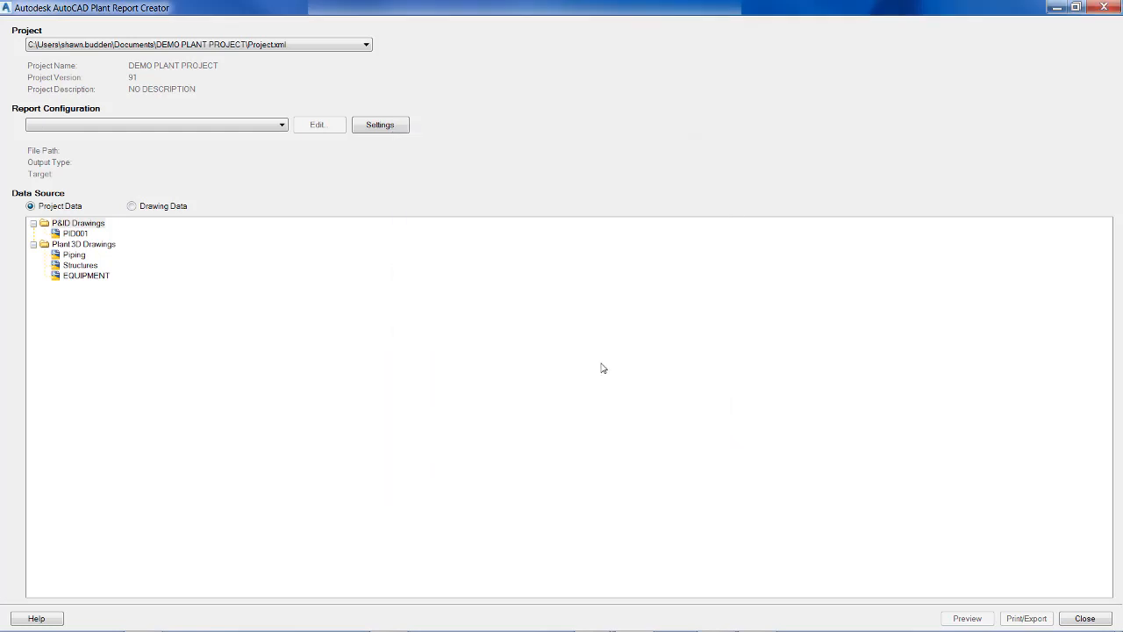
Choose the 3D Fixed Length Pipe report configuration again and open its report layout for editing.
left_click(217, 128)
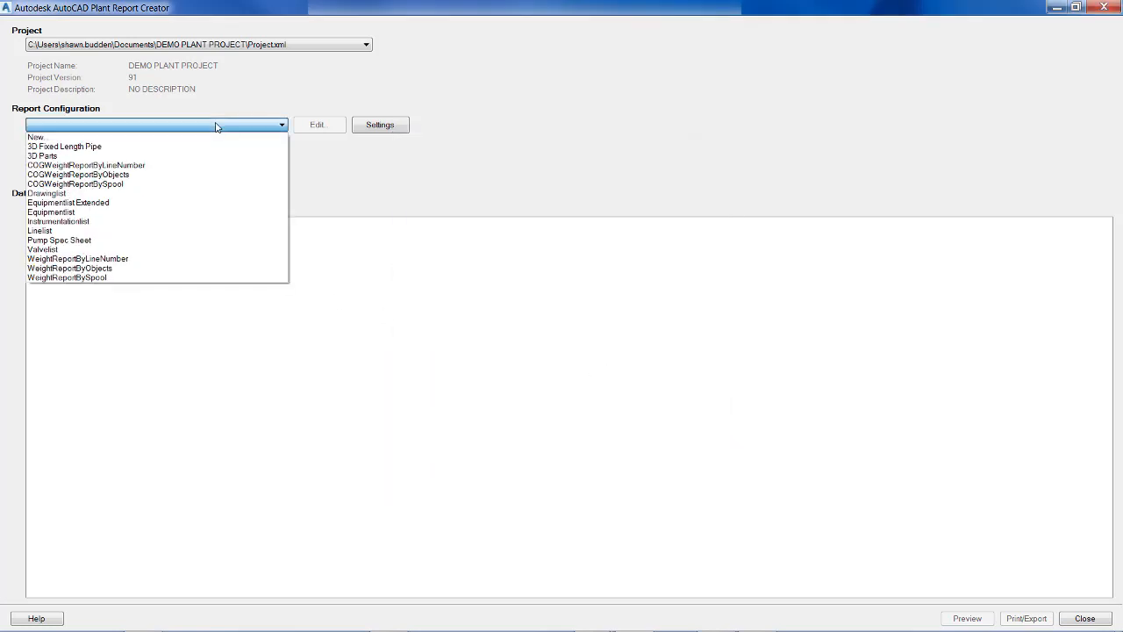
left_click(68, 146)
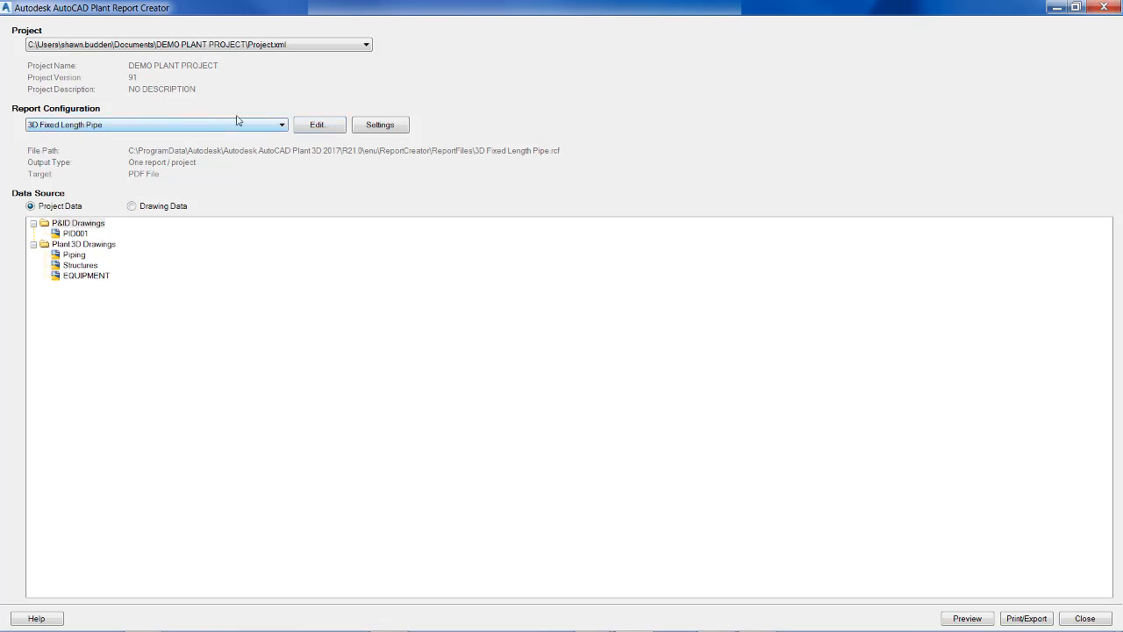
left_click(317, 127)
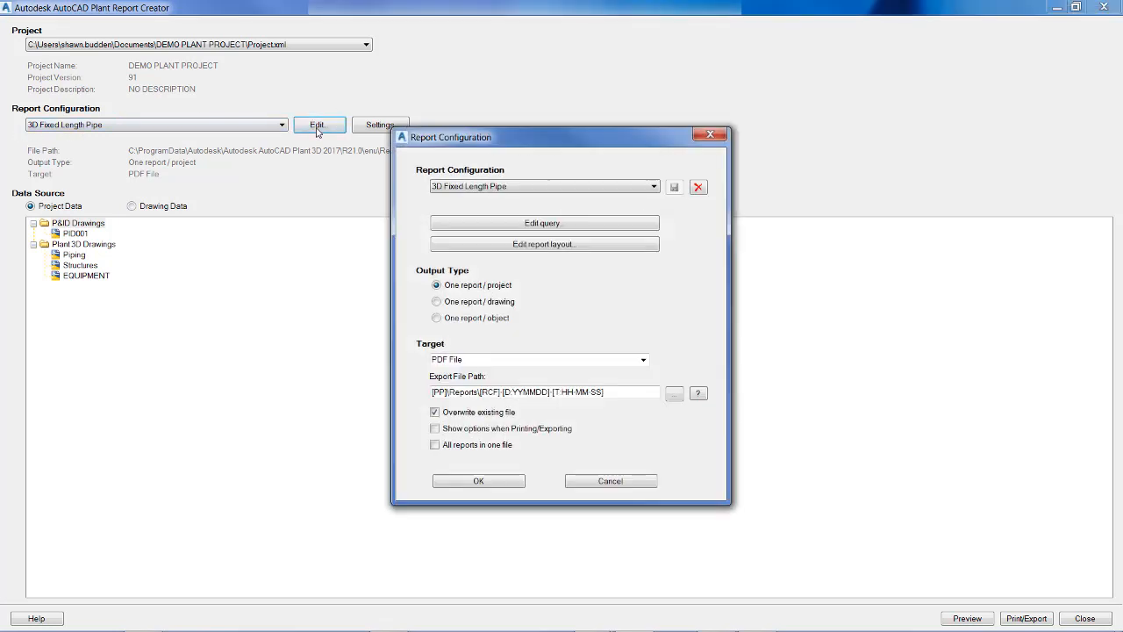
left_click(545, 244)
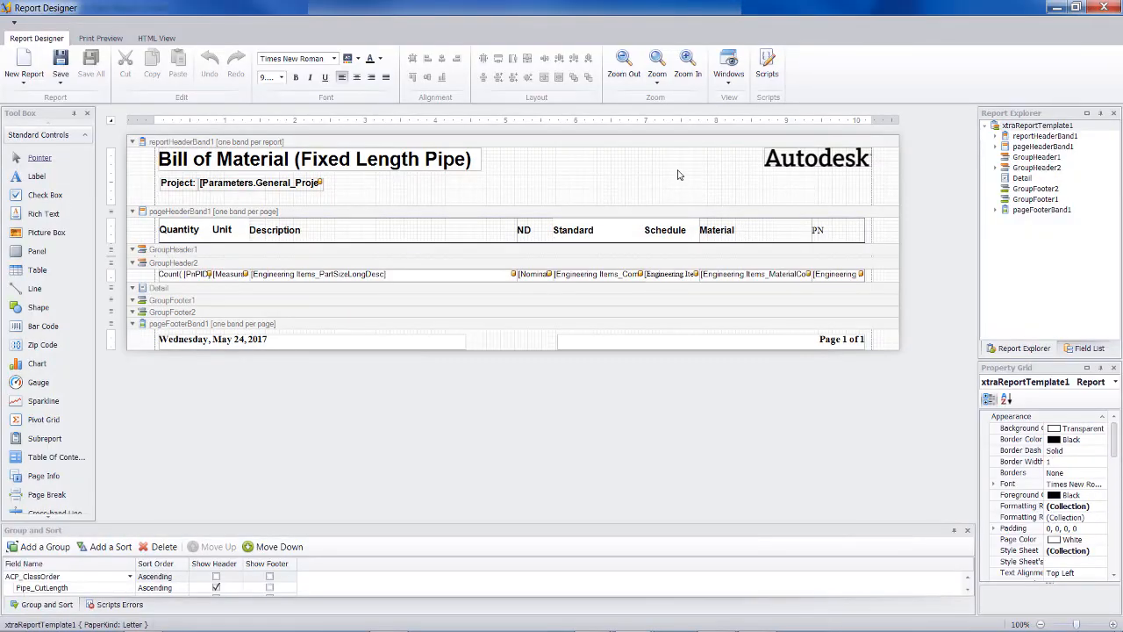
Replace the Autodesk logo in the report header with the get-logo-retina.png shortcut image from the Desktop and open the print preview.
left_click(816, 160)
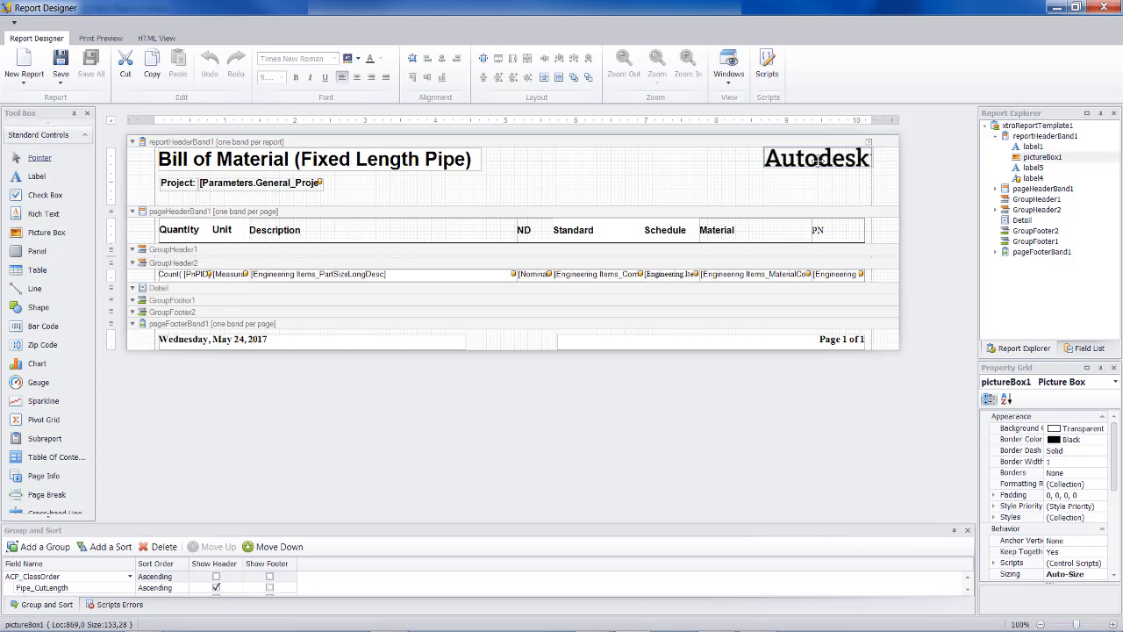
left_click(868, 143)
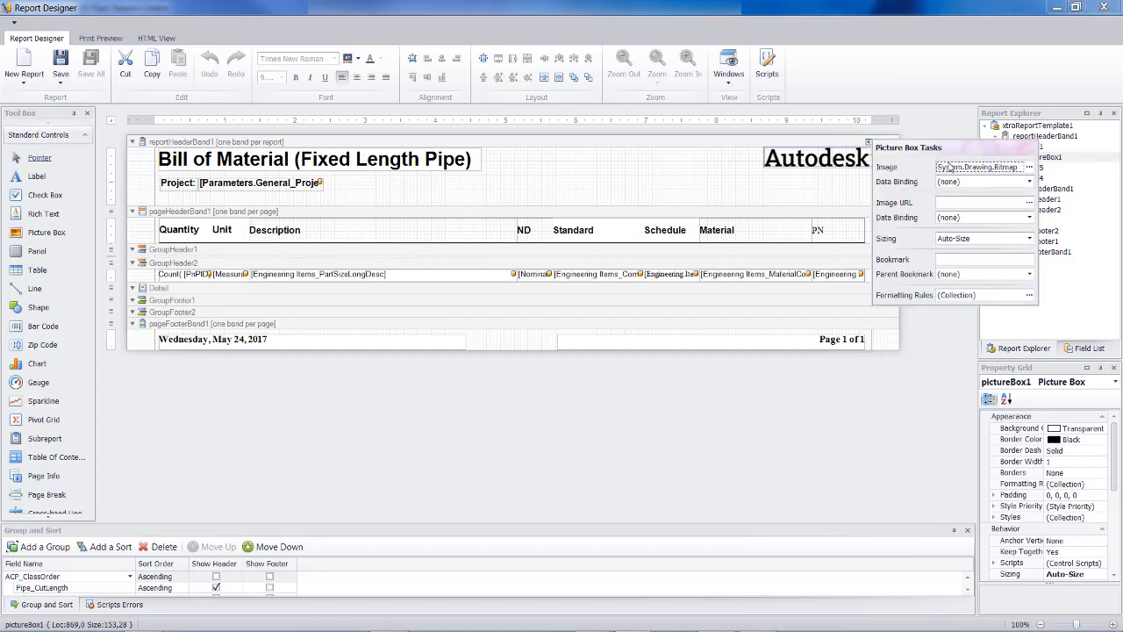
left_click(1029, 169)
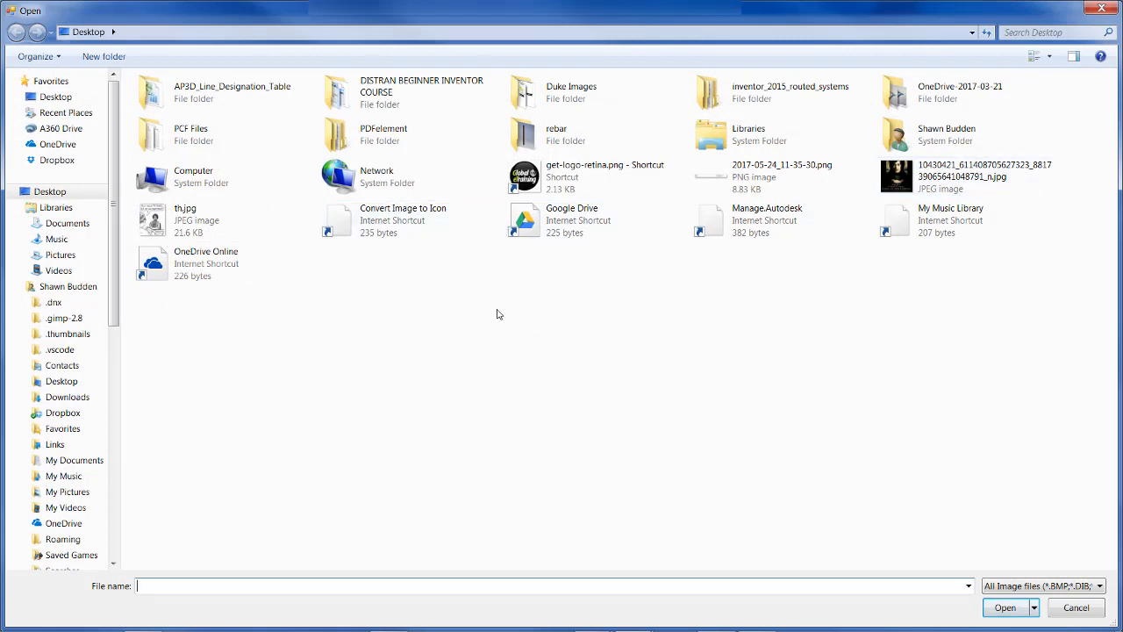
left_click(547, 177)
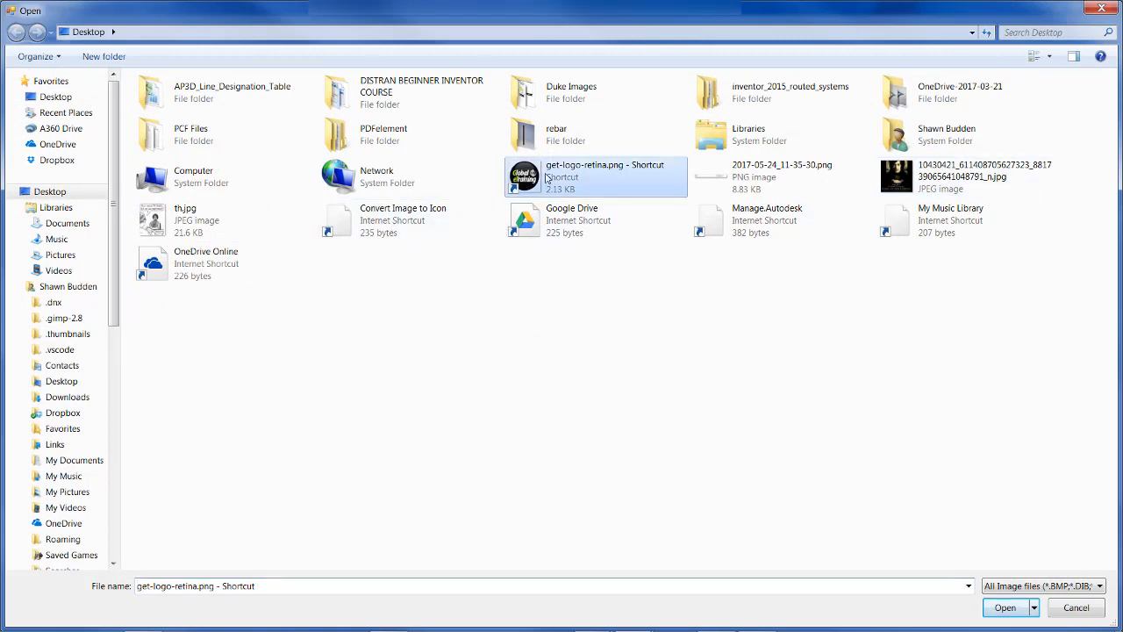
left_click(1005, 608)
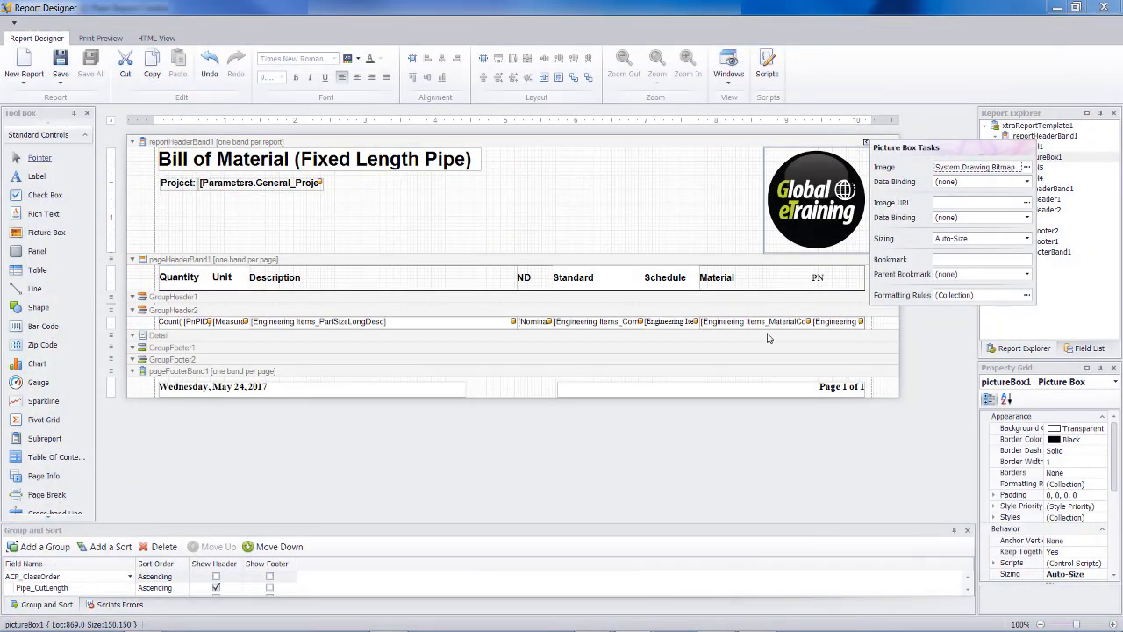
left_click(91, 38)
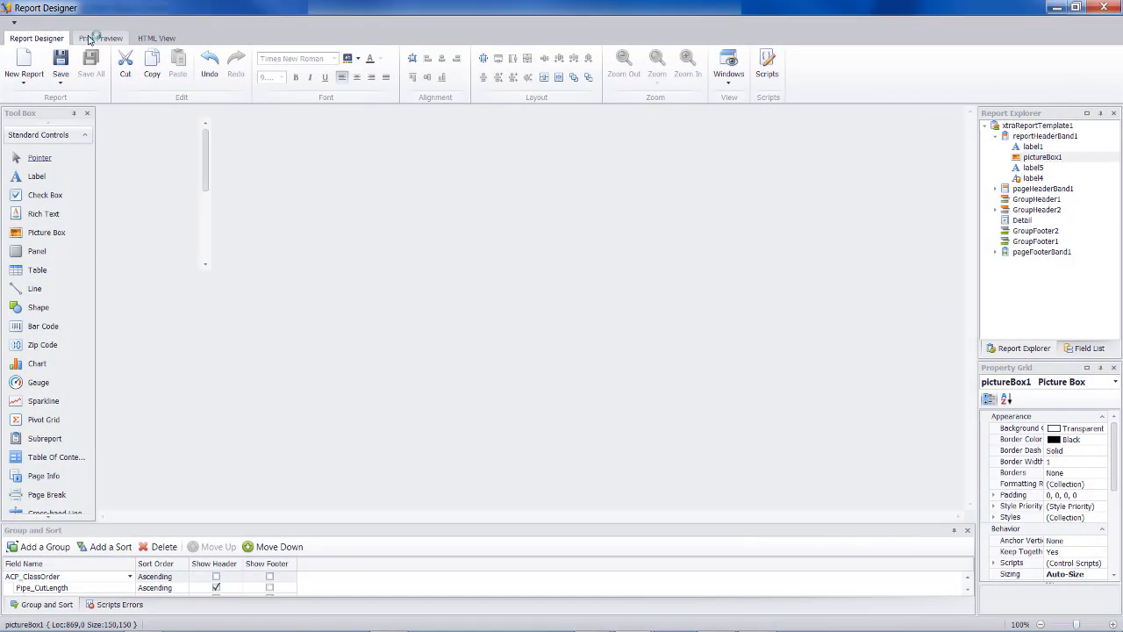